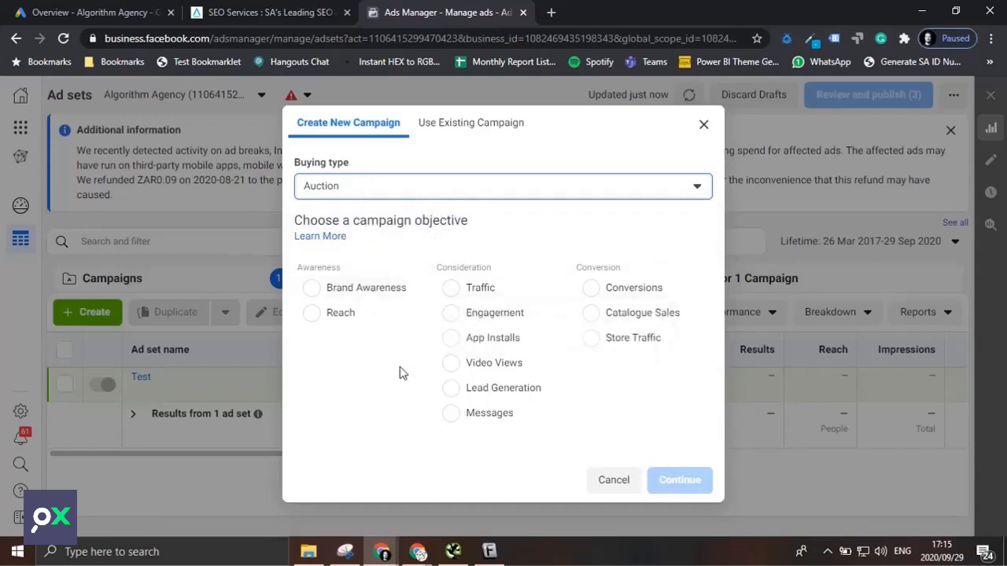
Create a new auction campaign with the Traffic objective and name the campaign Test
left_click(458, 292)
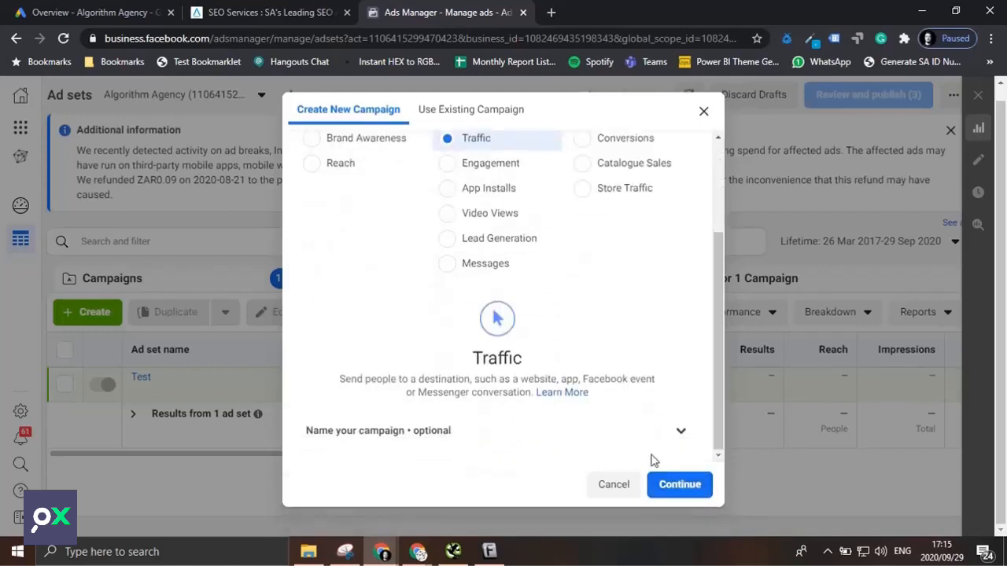
left_click(673, 486)
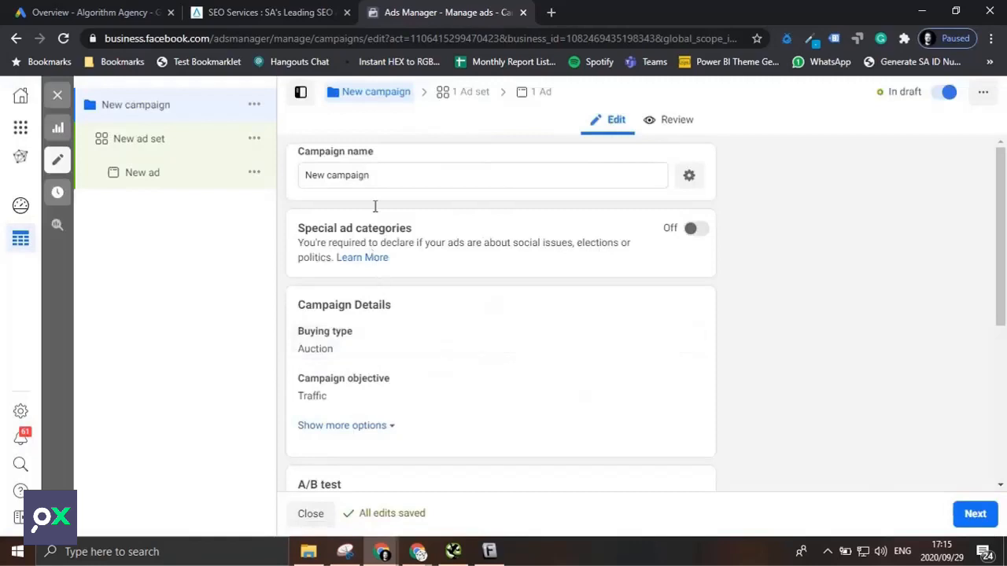
triple_click(374, 175)
type("Test")
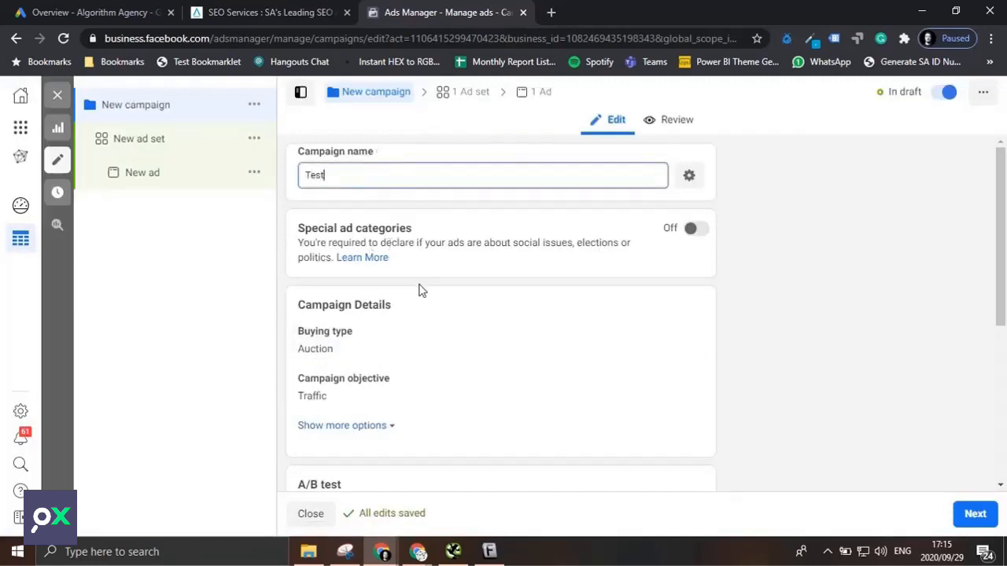
Continue past the remaining campaign settings to the ad set and name the ad set Test
scroll(419, 291, "down", 1)
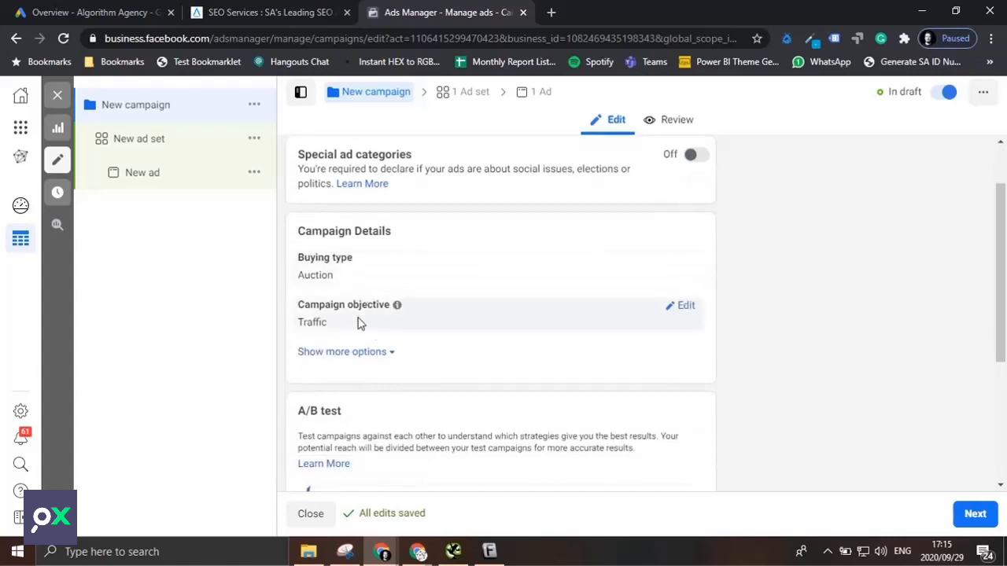
scroll(428, 338, "down", 3)
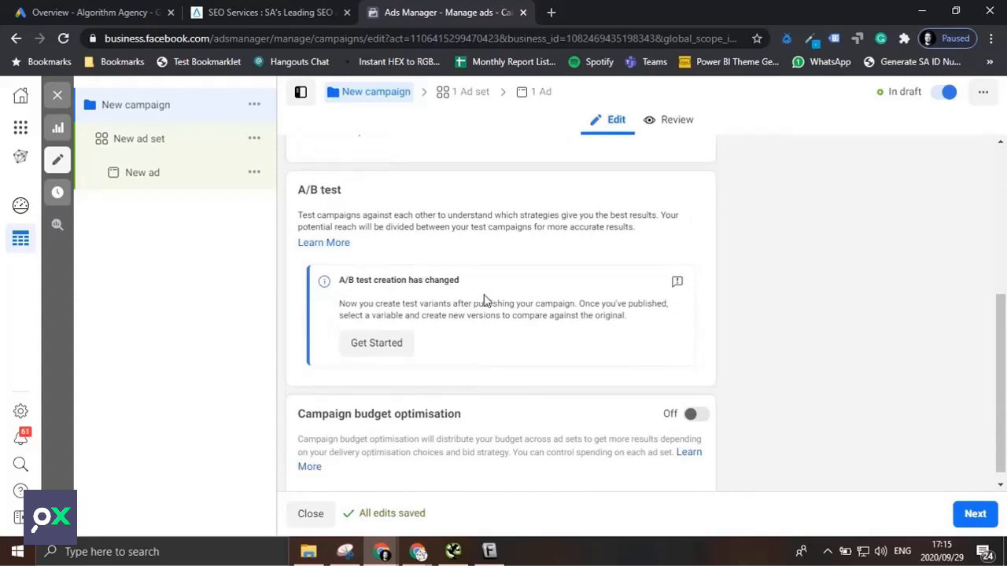
scroll(484, 297, "down", 1)
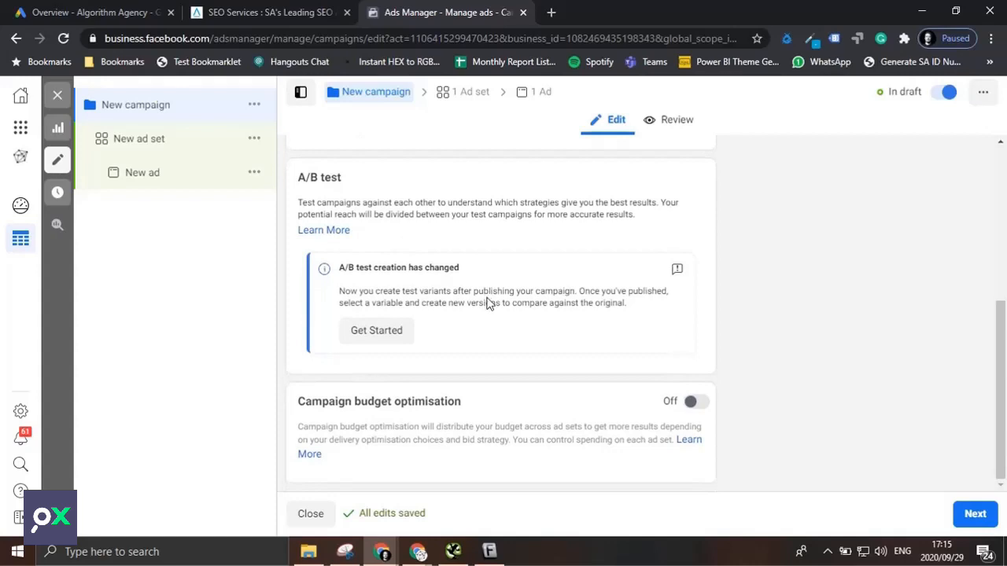
left_click(974, 514)
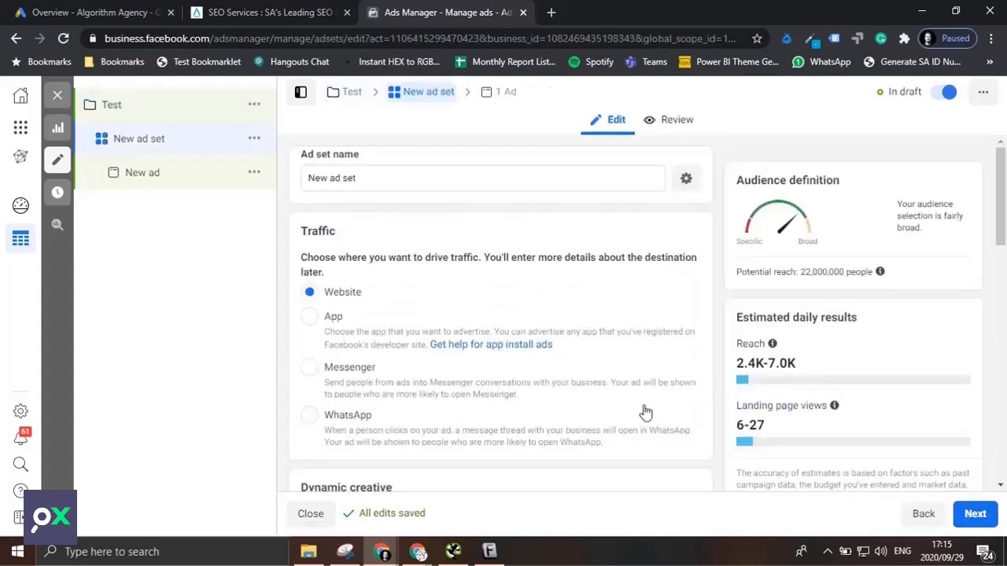
left_click(384, 181)
type("Test")
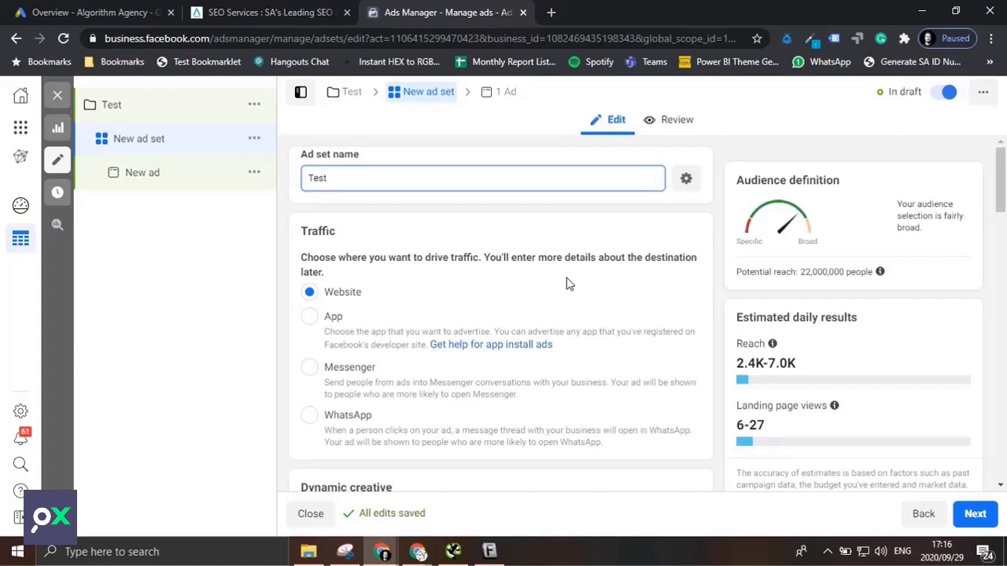
Switch the ad set from a daily to a lifetime budget and set the amount to R1000.00
scroll(569, 284, "down", 1)
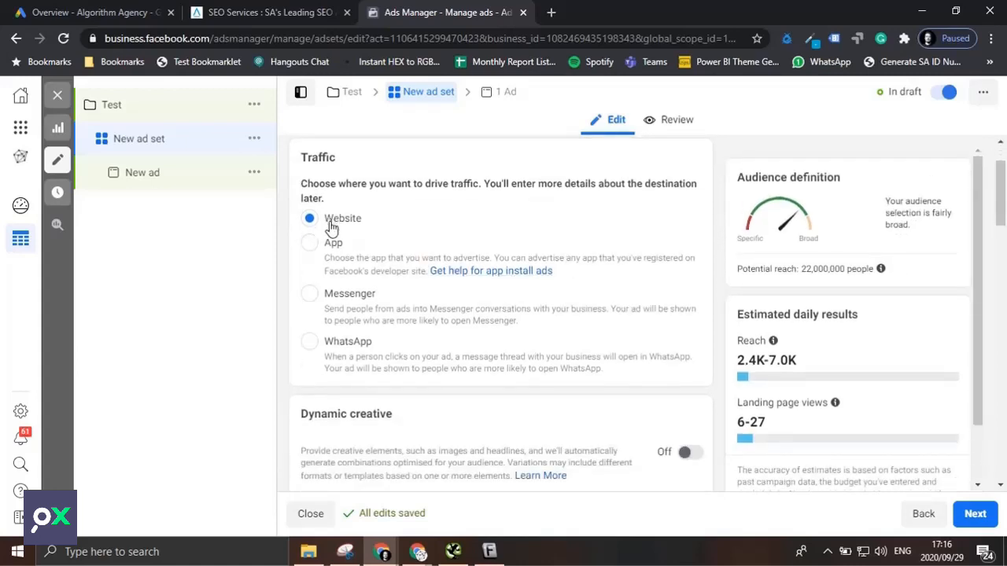
scroll(456, 246, "down", 5)
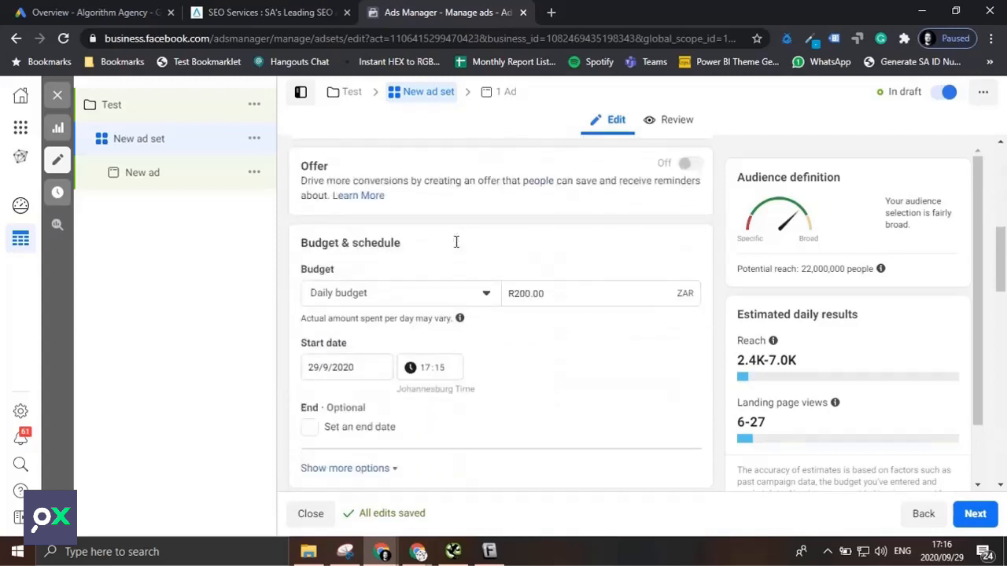
left_click(442, 297)
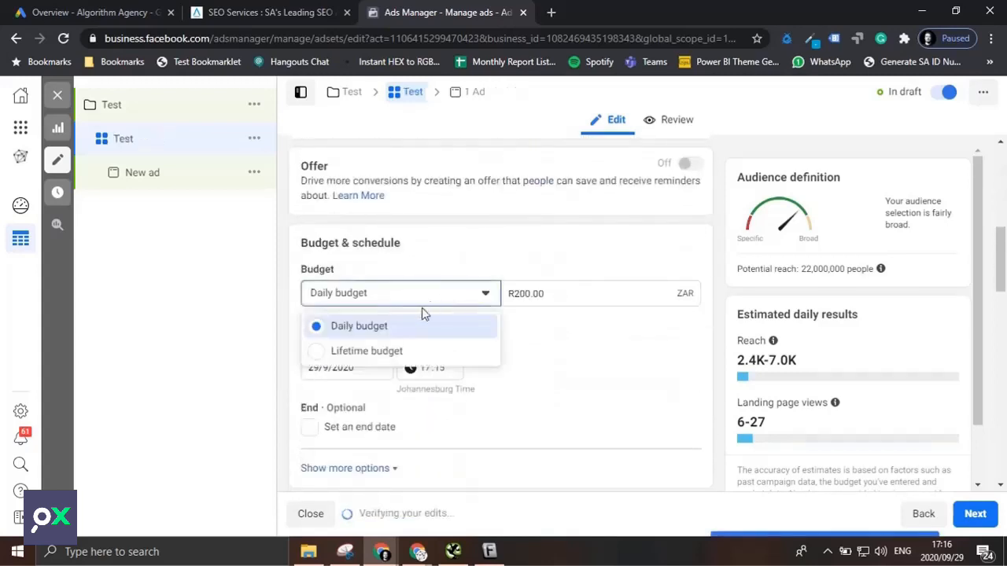
left_click(386, 352)
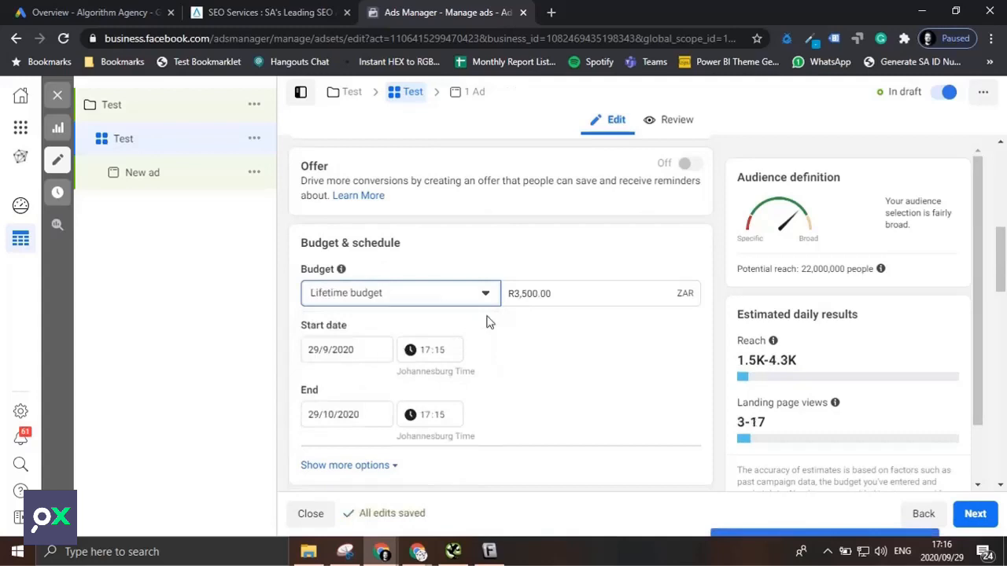
left_click(525, 294)
left_click_drag(525, 293, 510, 293)
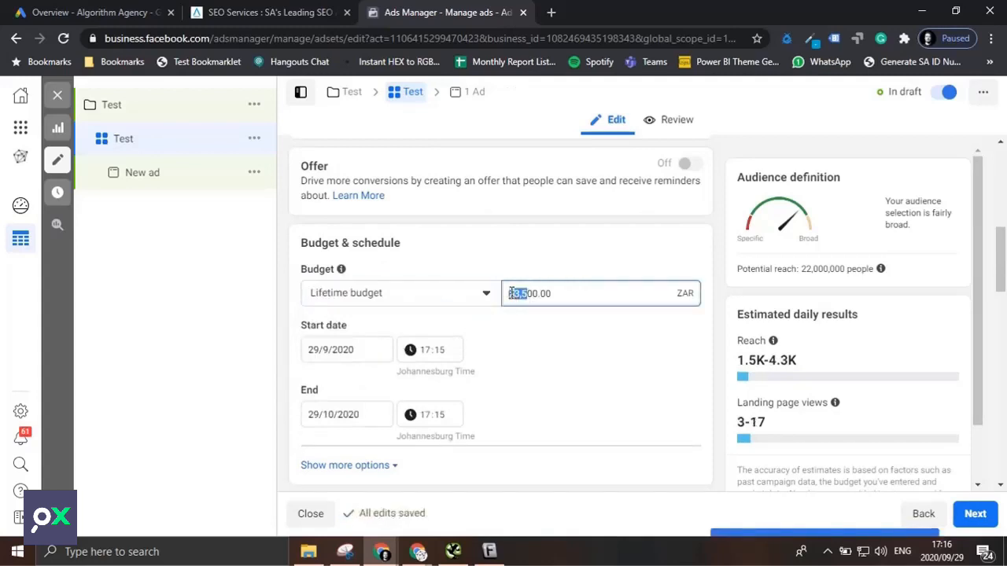
type("2")
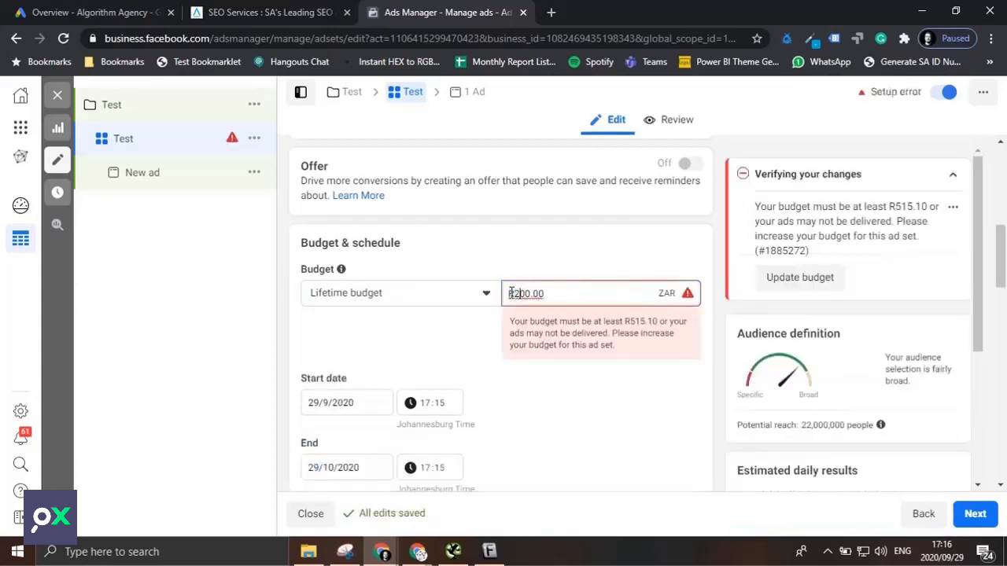
type("10")
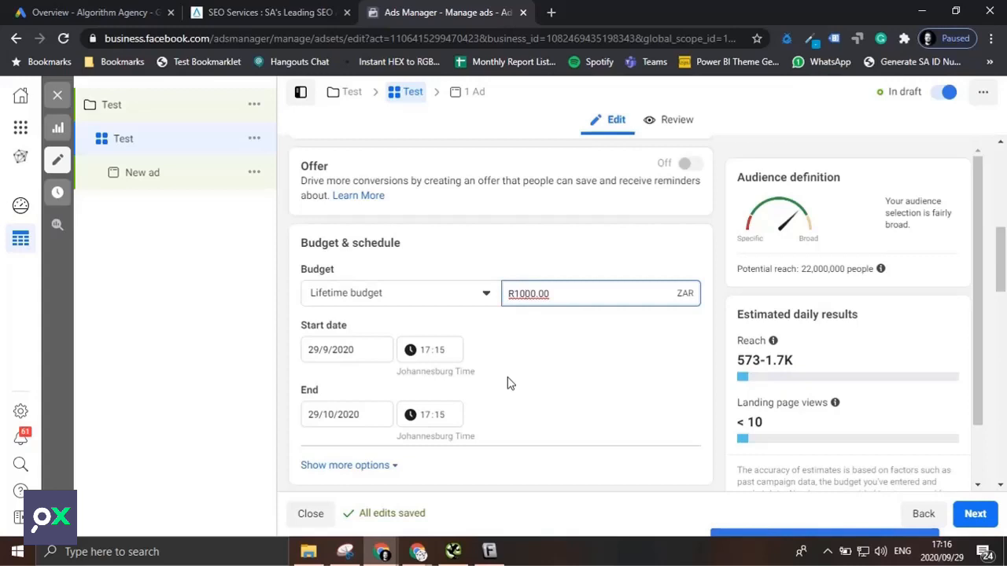
Dismiss the Lookalike Audience tip in the audience section and examine the audience's potential reach
scroll(507, 383, "down", 3)
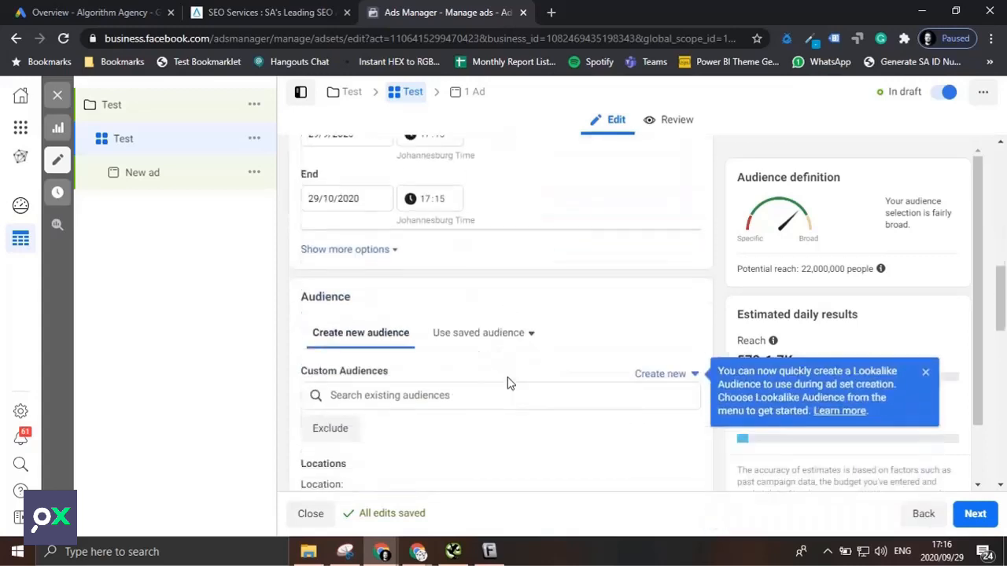
scroll(508, 383, "down", 1)
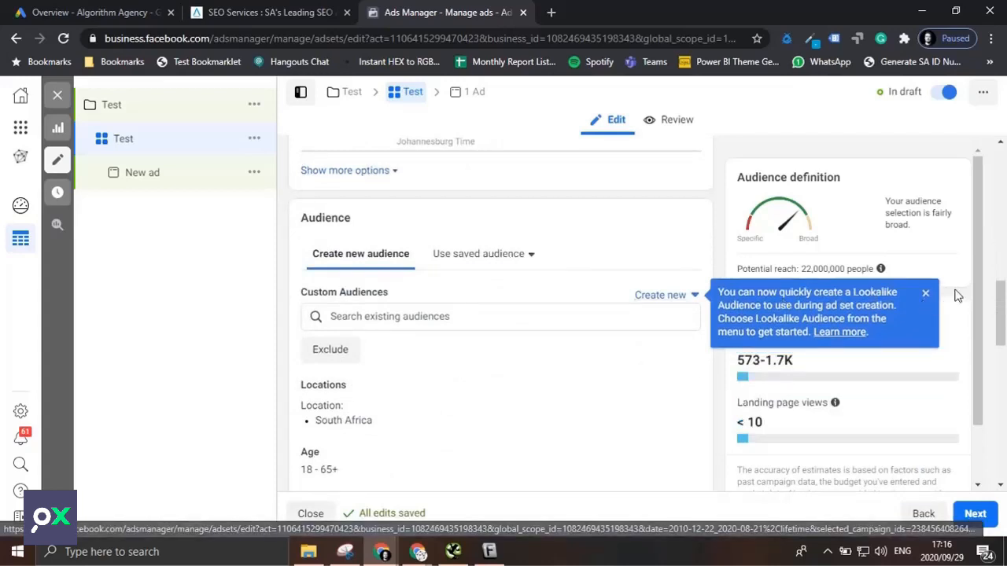
left_click(925, 293)
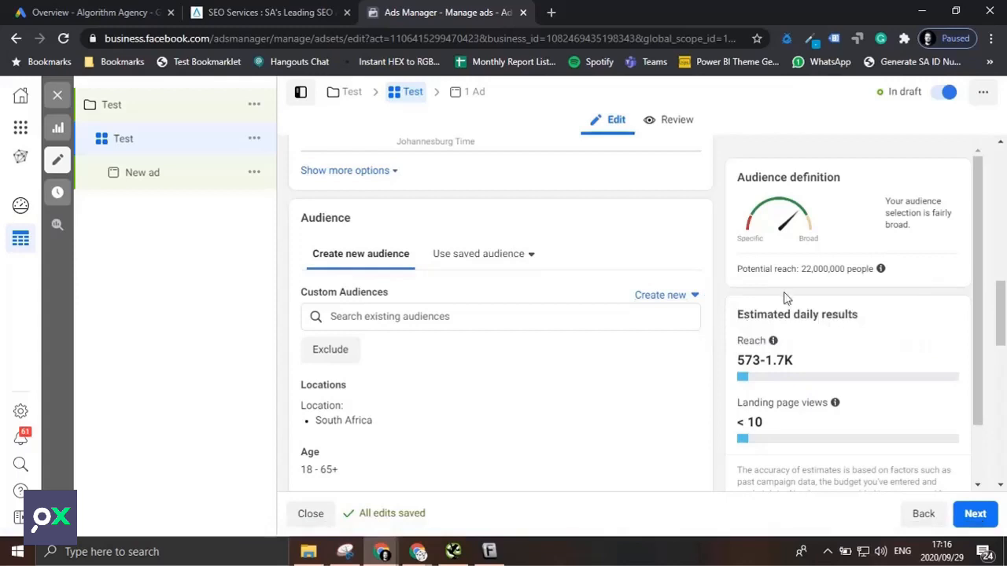
triple_click(819, 270)
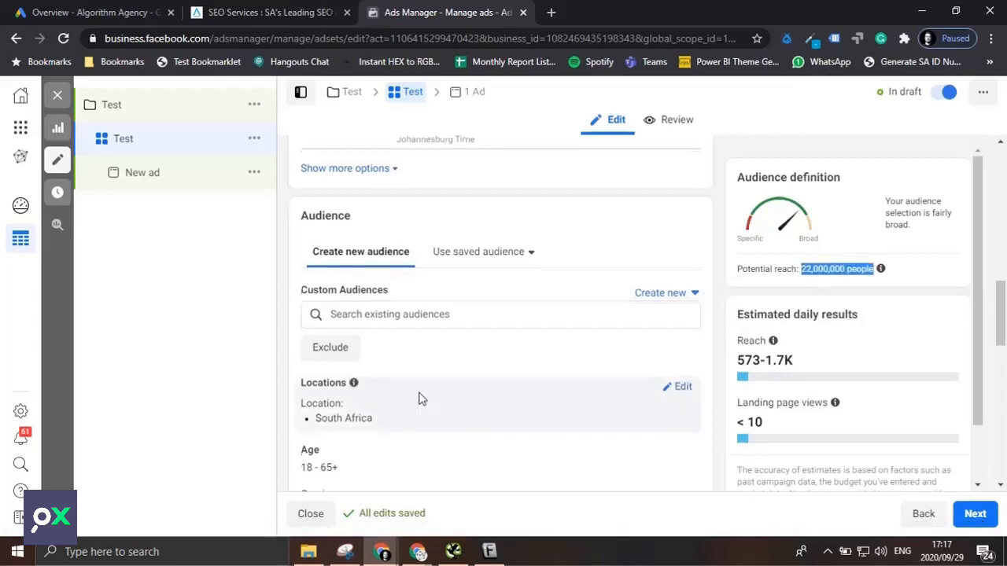
Replace South Africa with the city of Johannesburg, Gauteng as the audience's included location
scroll(419, 399, "down", 1)
scroll(418, 399, "down", 1)
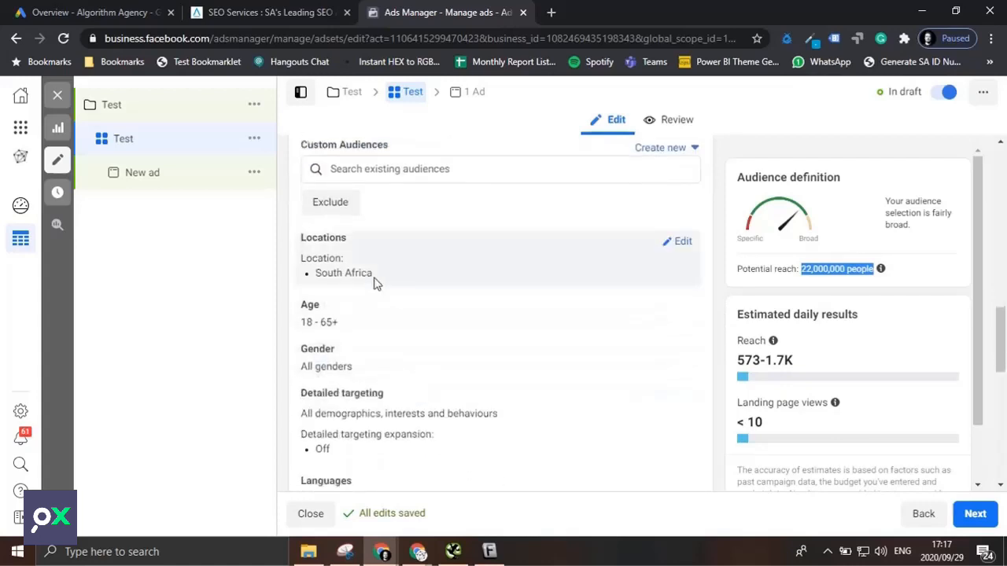
left_click(678, 241)
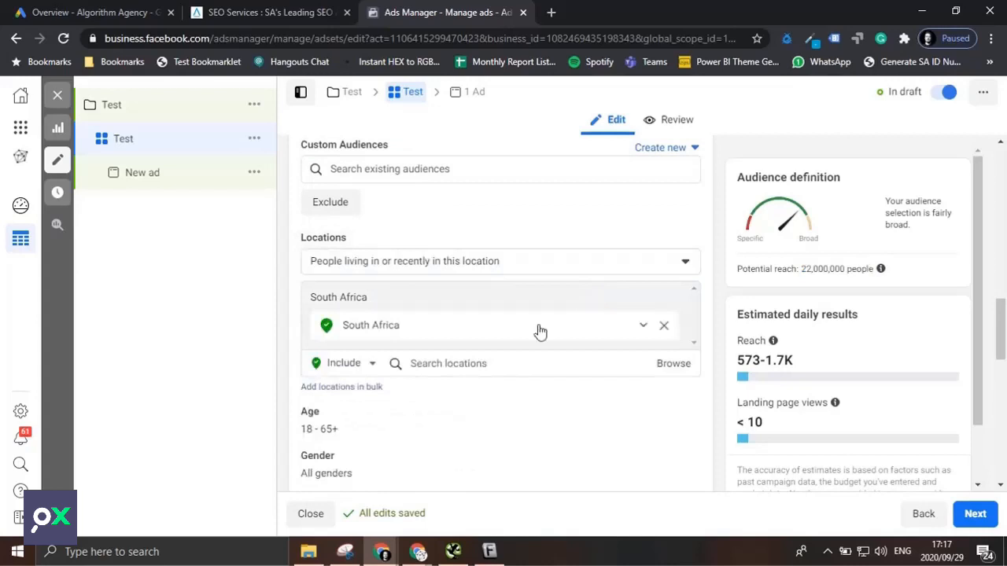
left_click(665, 328)
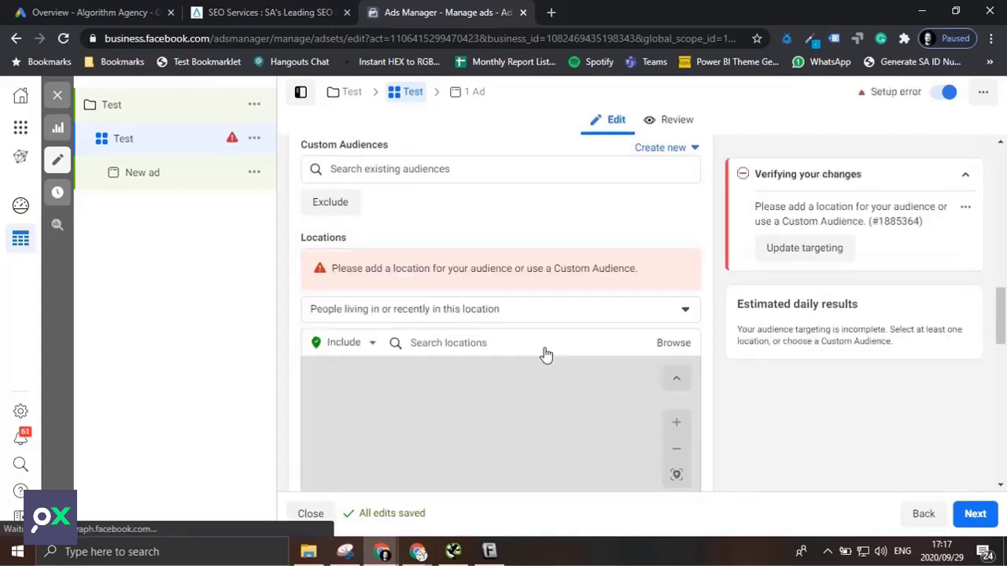
left_click(483, 346)
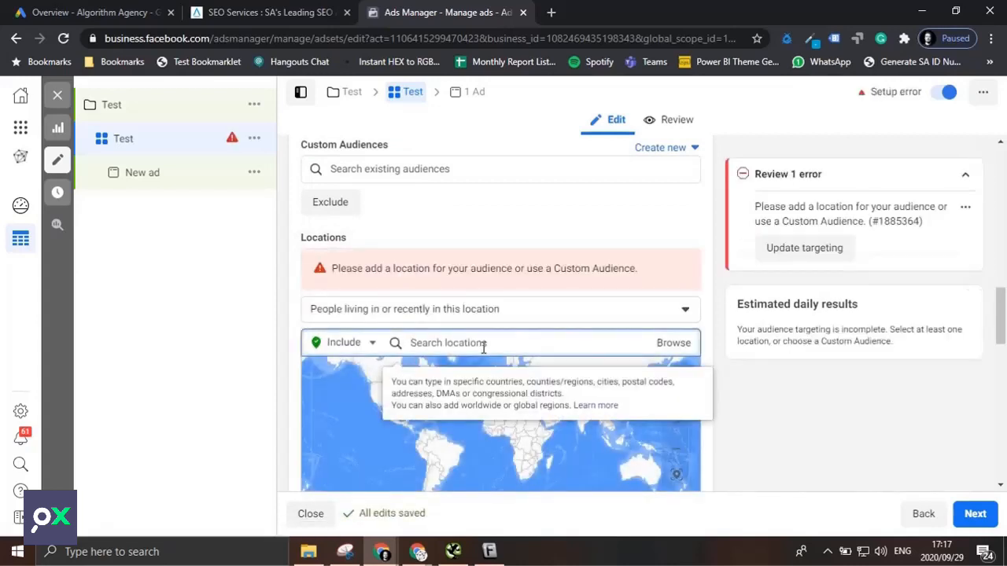
type("johannes")
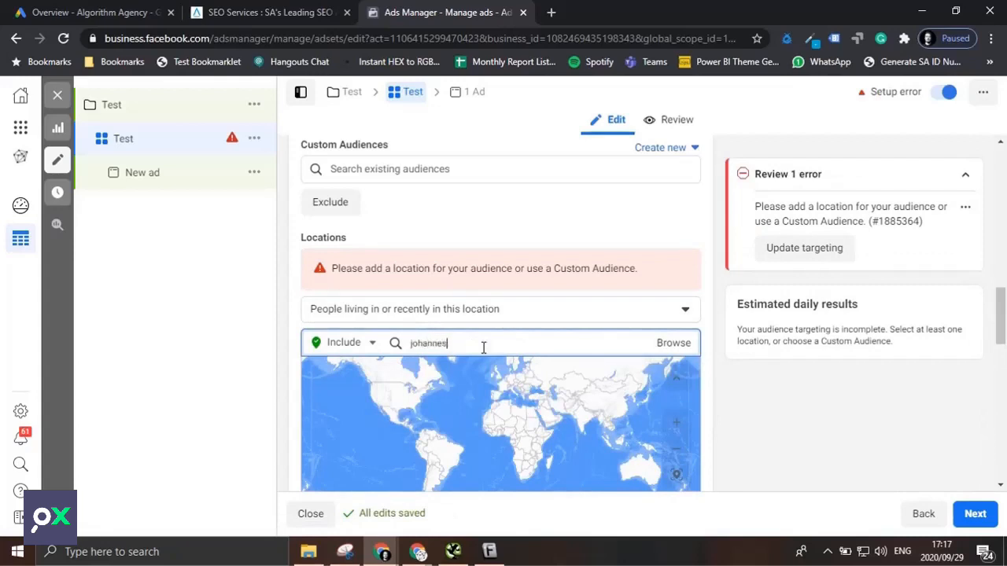
type("b")
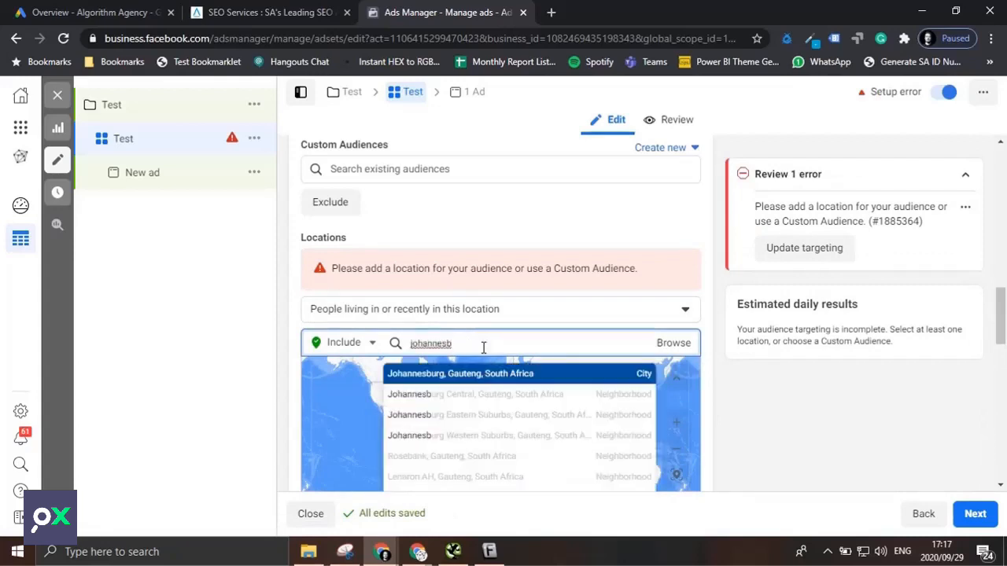
left_click(549, 384)
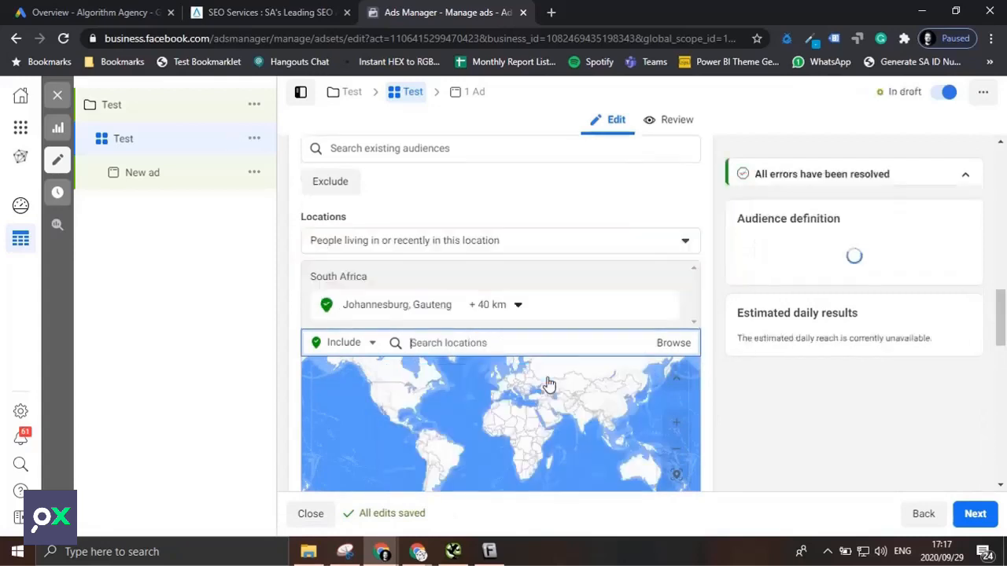
Set the targeting radius around Johannesburg to 23 km and check the audience's potential reach
left_click(517, 306)
left_click_drag(510, 401, 502, 400)
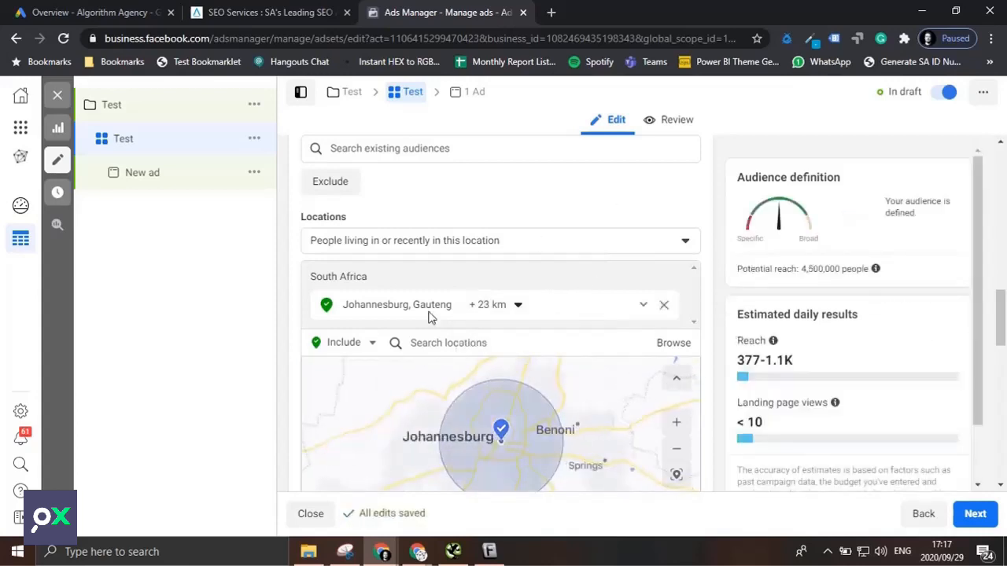
scroll(459, 395, "down", 1)
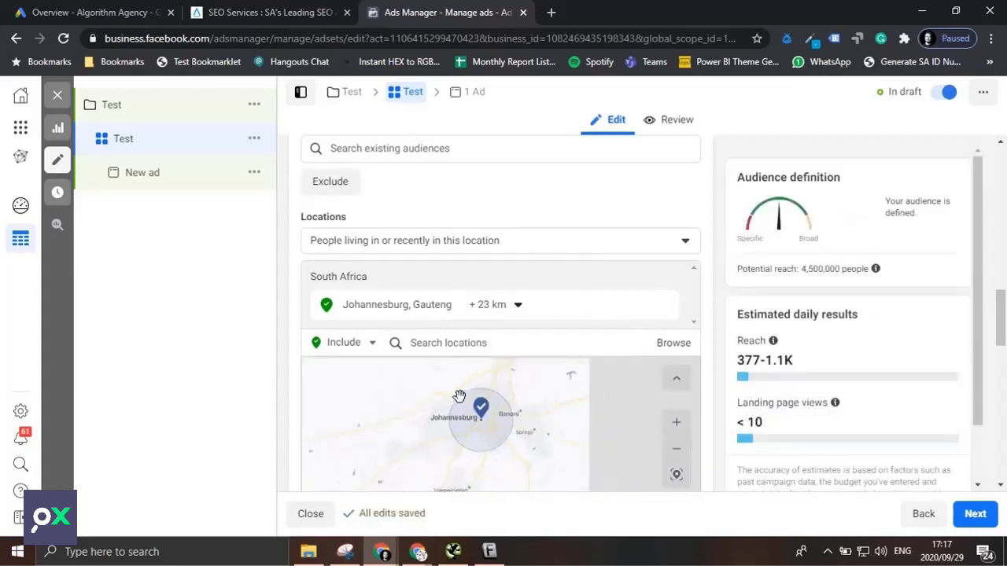
triple_click(814, 269)
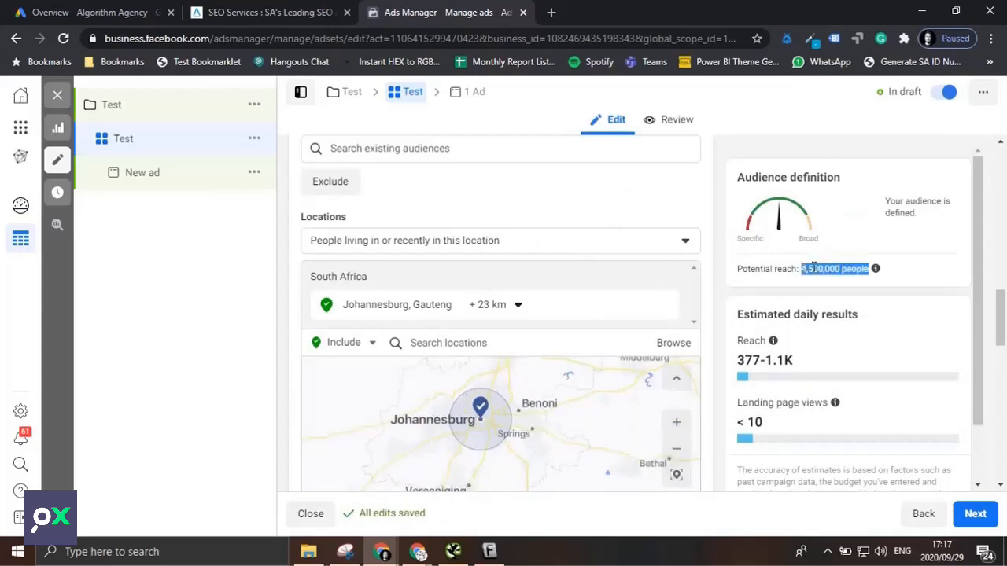
left_click(713, 259)
Set the audience's minimum age to 28
scroll(706, 307, "down", 4)
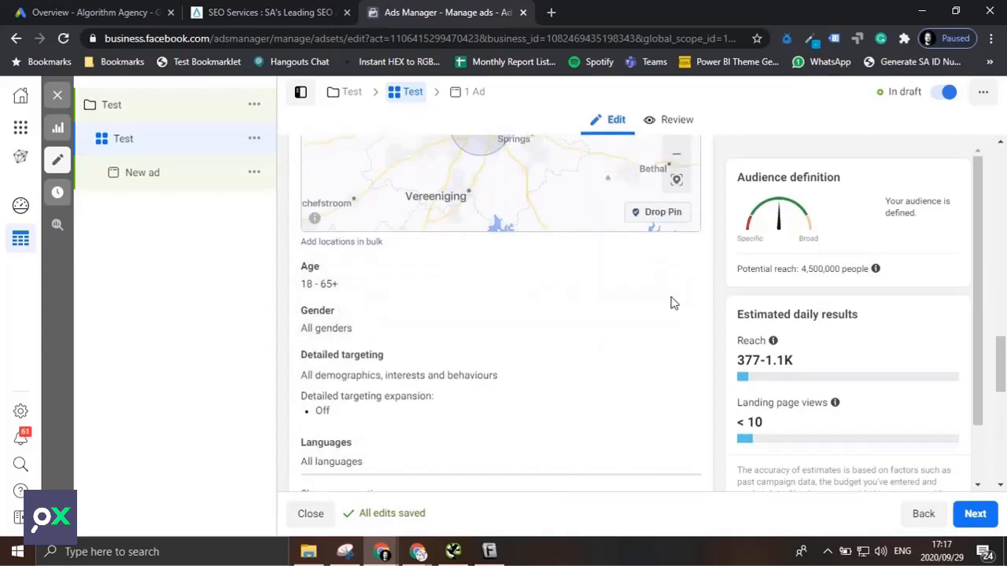
left_click(681, 271)
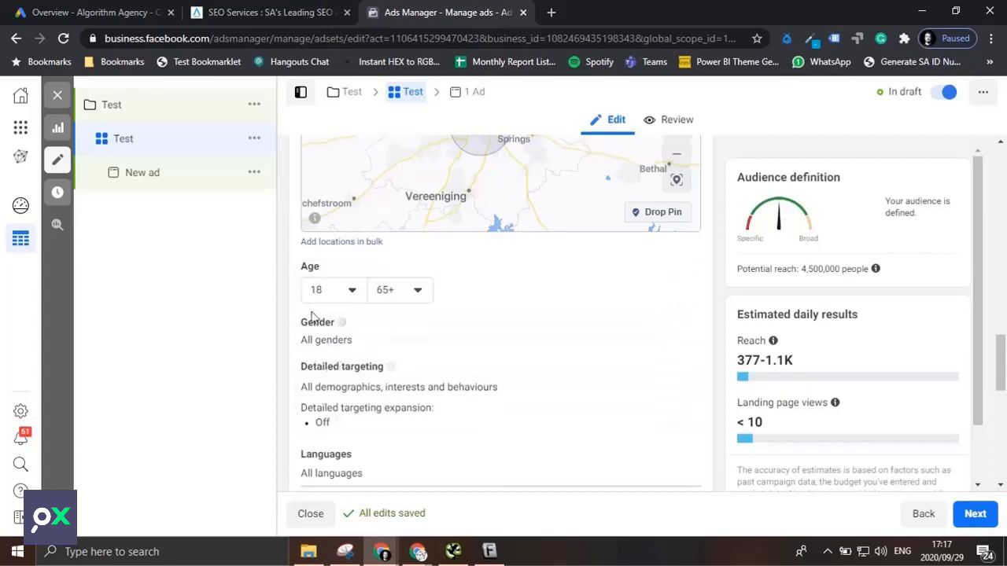
left_click(334, 291)
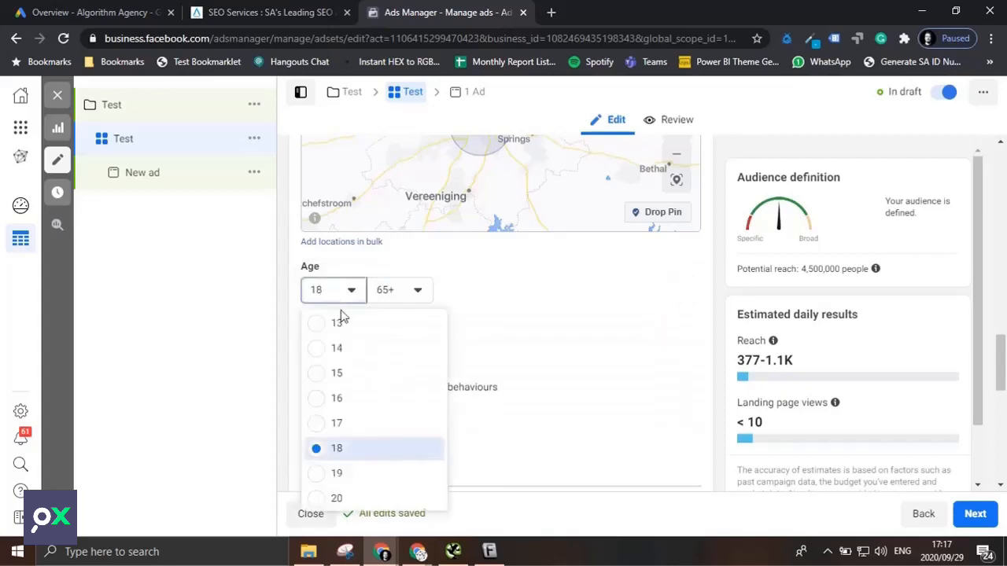
scroll(365, 385, "down", 3)
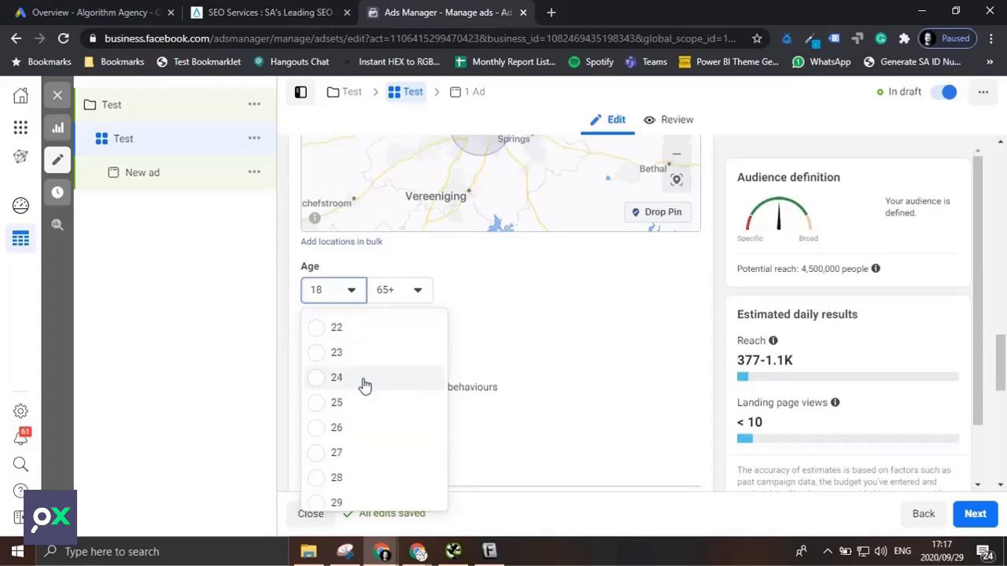
scroll(365, 385, "down", 1)
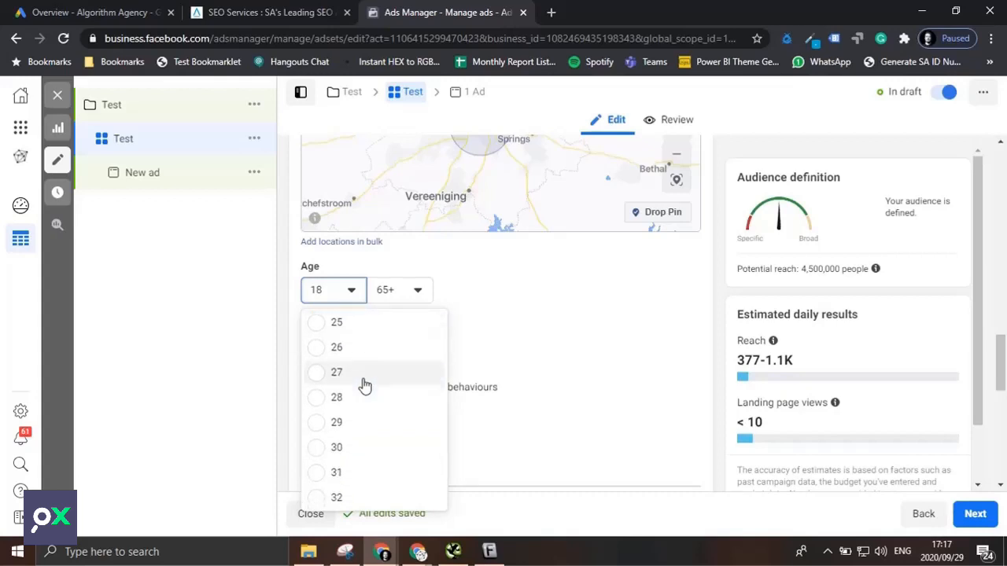
scroll(364, 385, "down", 1)
left_click(327, 336)
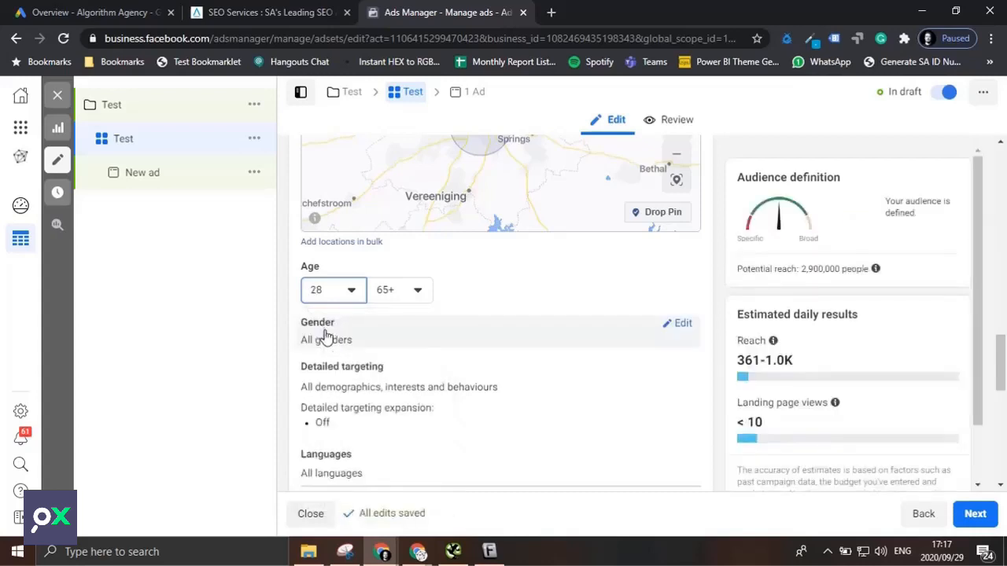
Set the audience's maximum age to 50
left_click(411, 293)
scroll(412, 376, "up", 3)
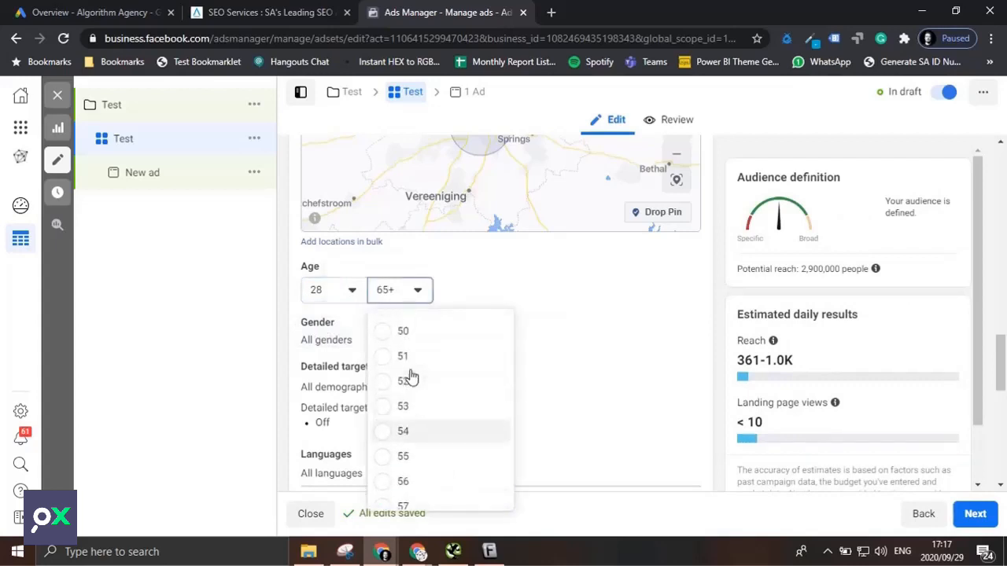
left_click(386, 342)
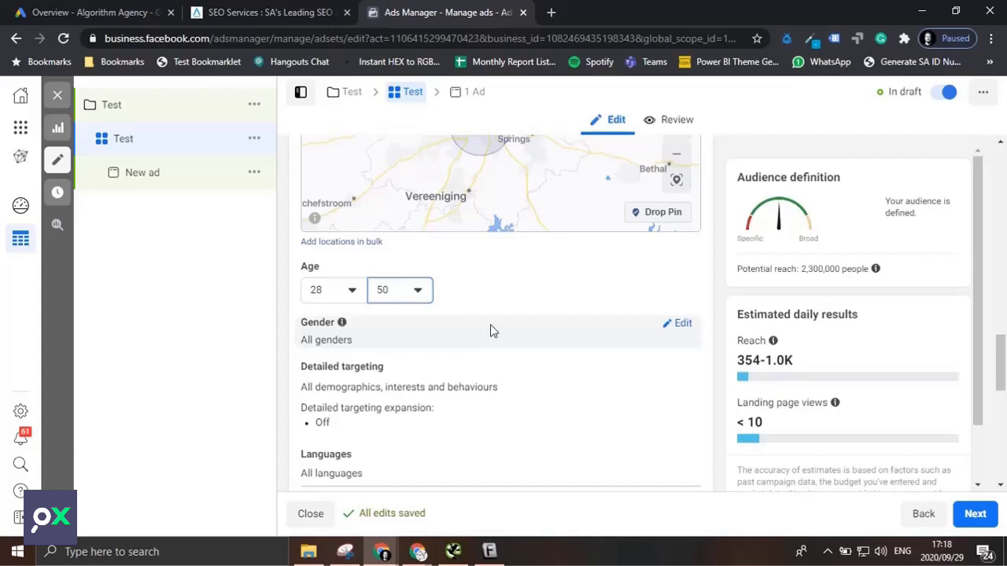
Open the gender targeting and keep it on All, and expand the additional audience options below Languages
left_click(684, 326)
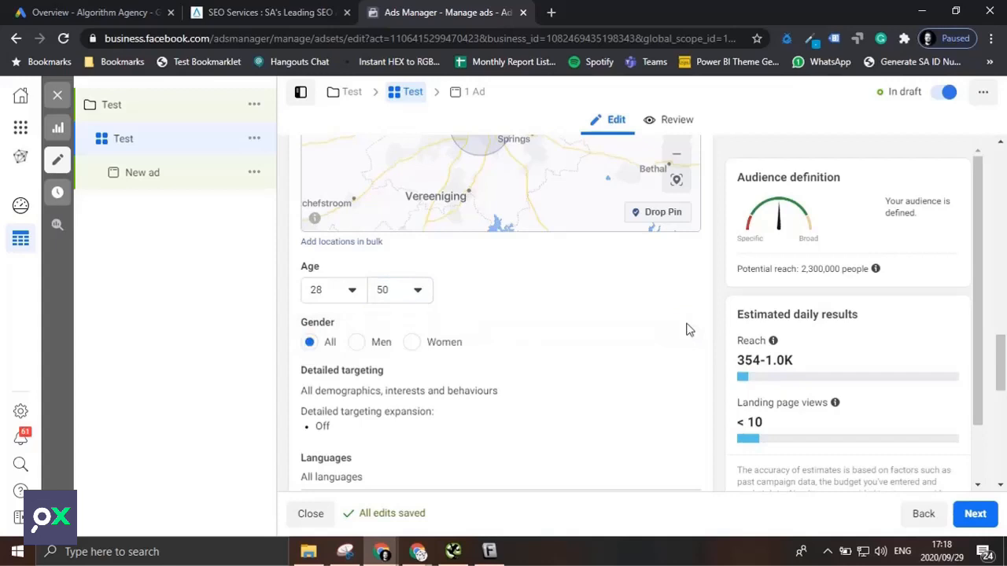
left_click(330, 346)
scroll(529, 348, "down", 2)
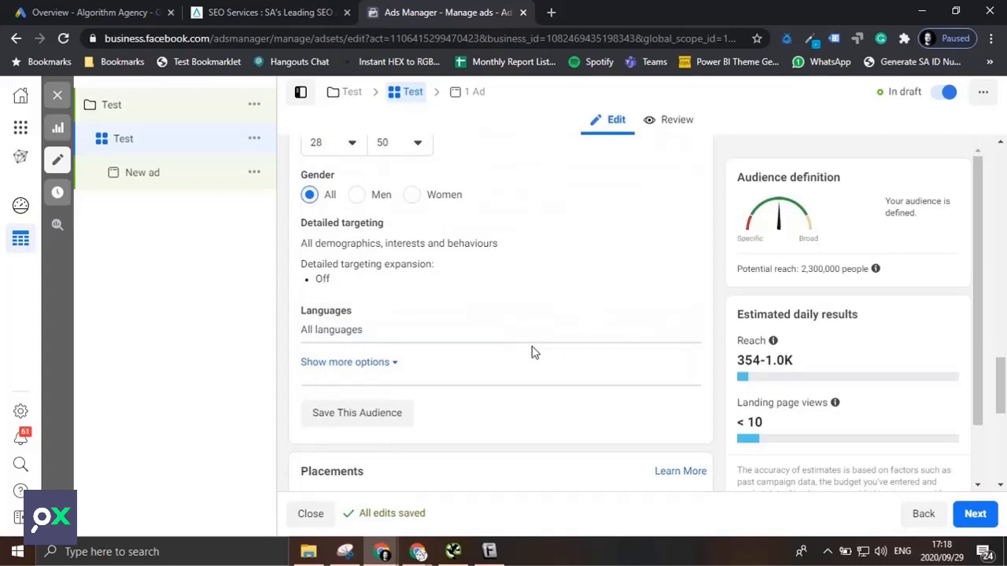
left_click(384, 364)
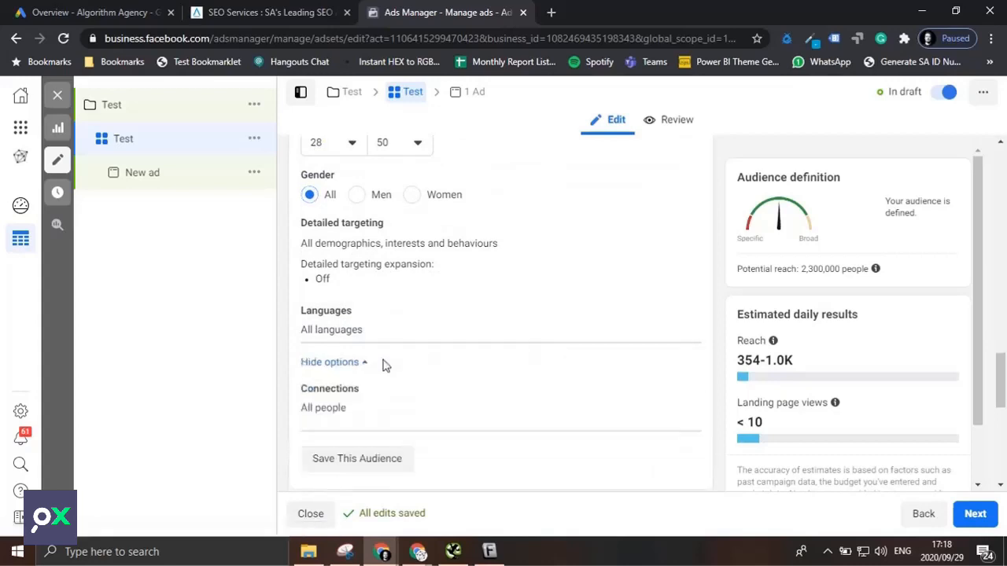
Add the Digital marketing interest to the audience's detailed targeting and dismiss the tip about adding more options
scroll(383, 330, "up", 2)
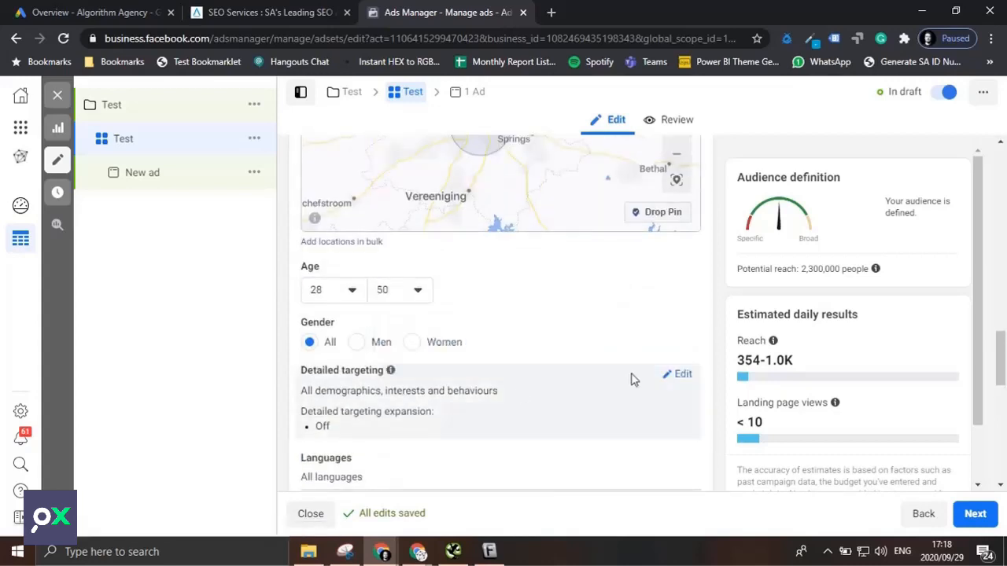
left_click(678, 377)
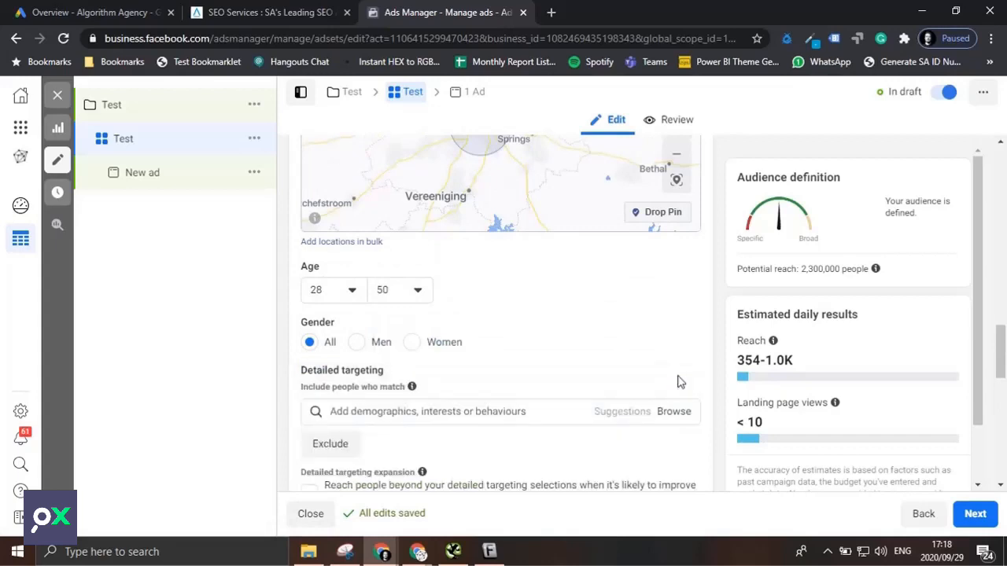
left_click(531, 414)
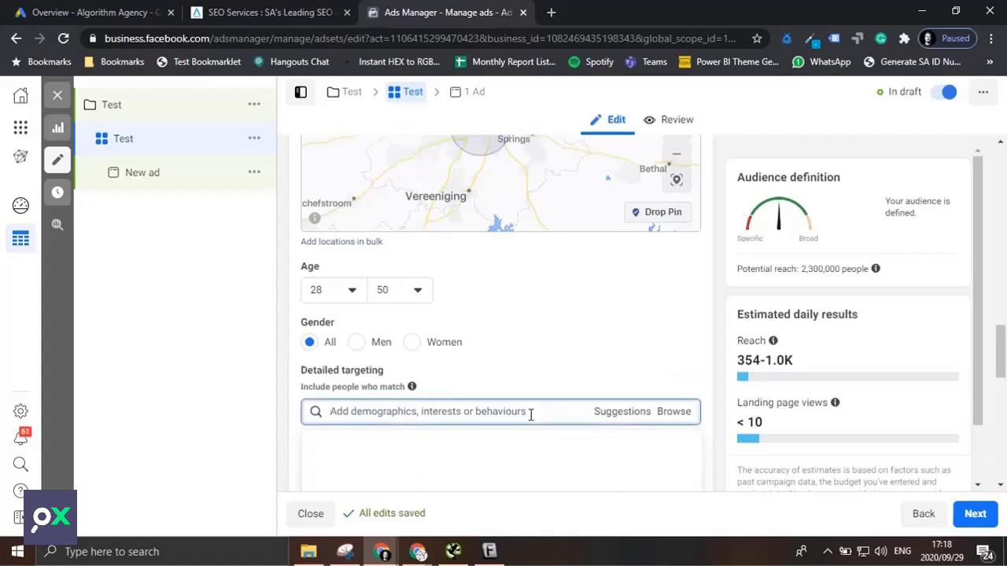
type("digital")
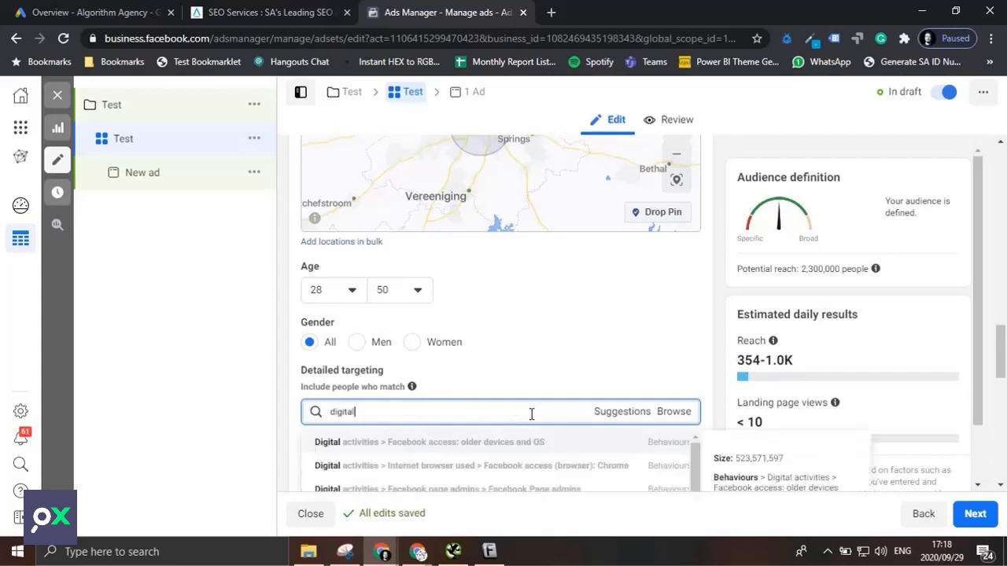
scroll(529, 413, "down", 1)
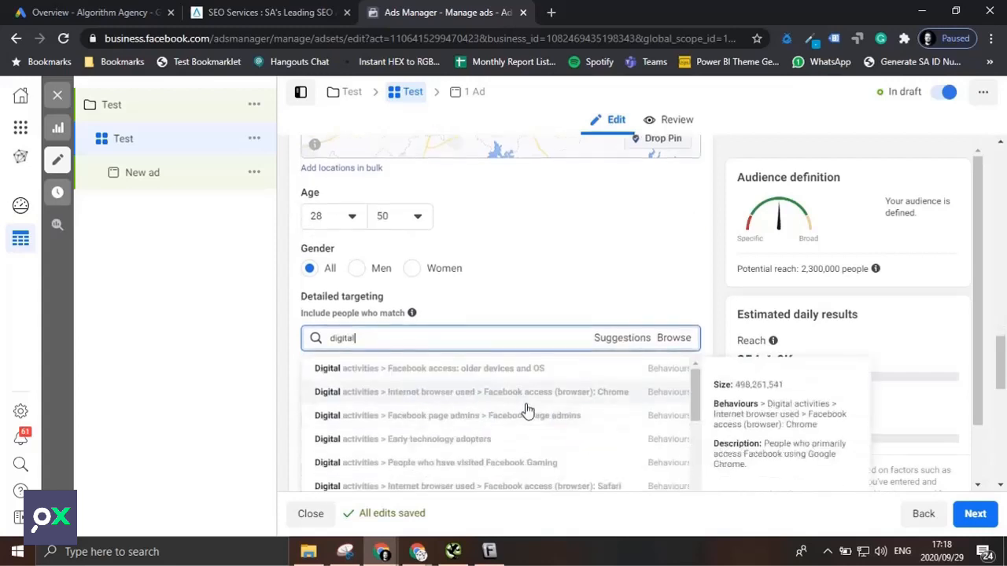
type("marketing")
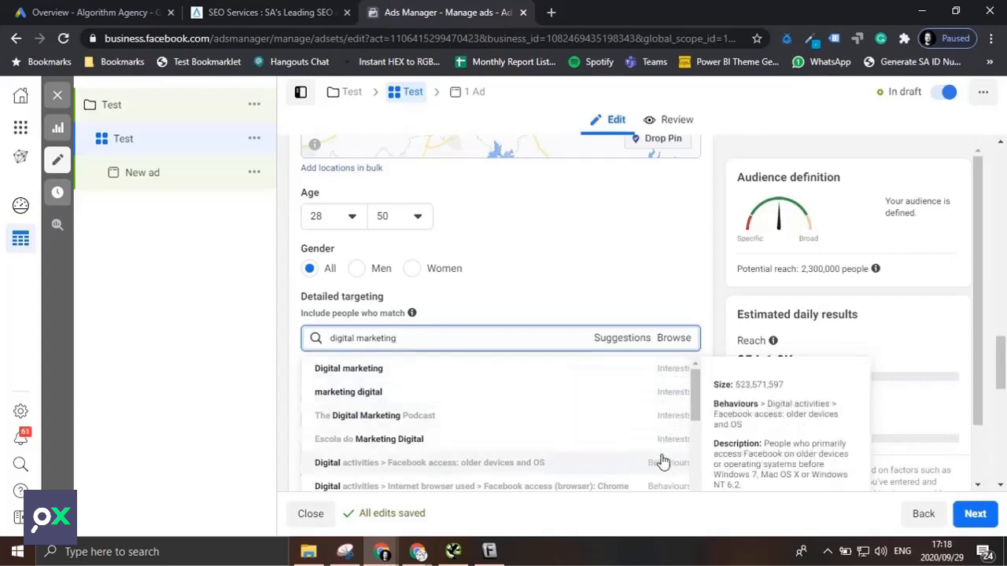
left_click(679, 377)
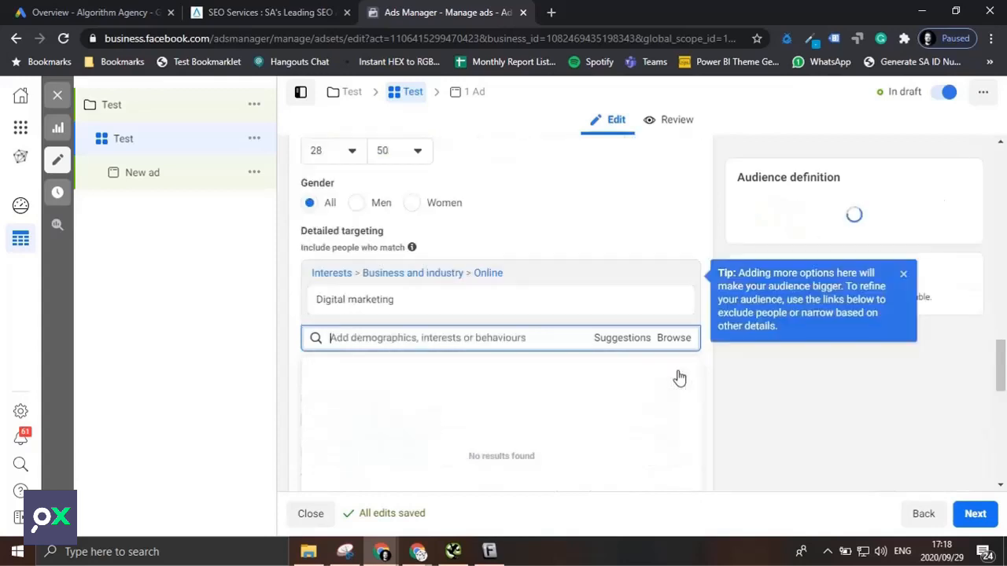
left_click(904, 273)
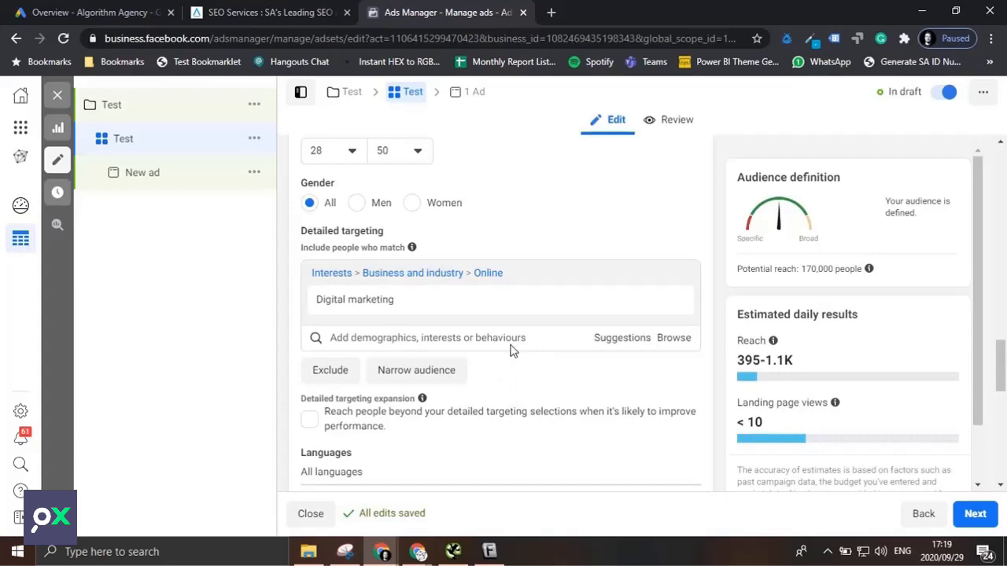
Narrow the audience so people must also match the Luxury goods interest
left_click(432, 371)
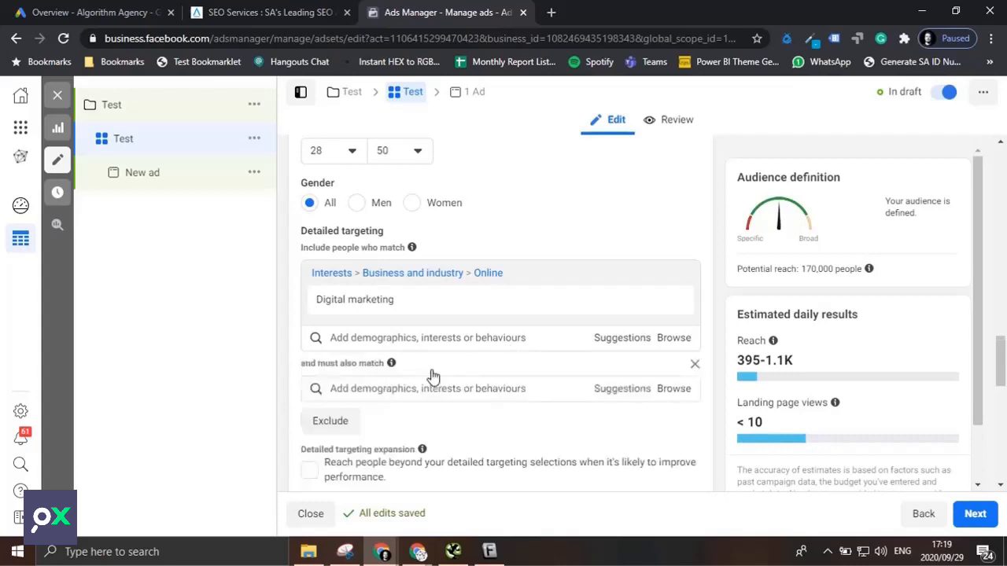
left_click(372, 390)
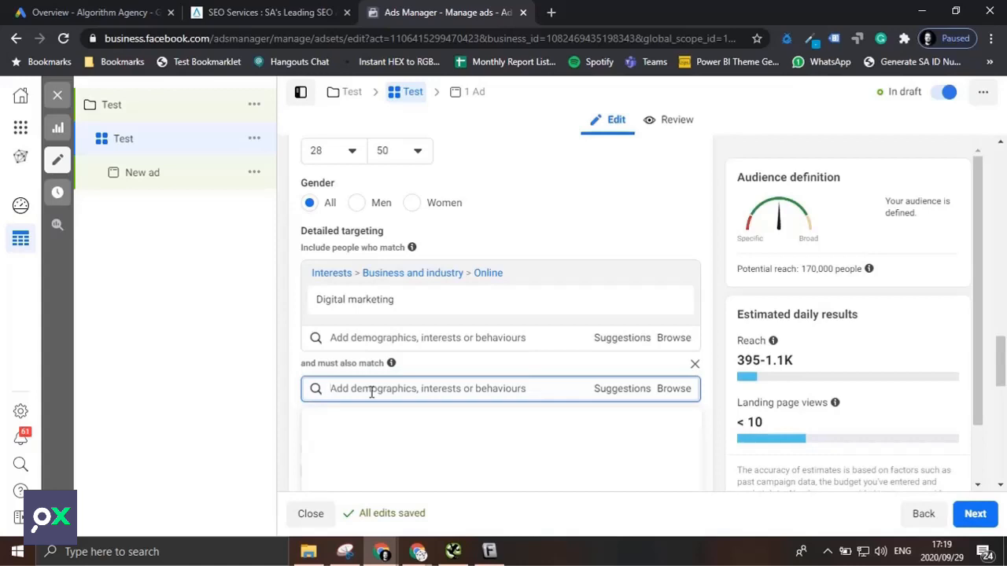
type("luxury ")
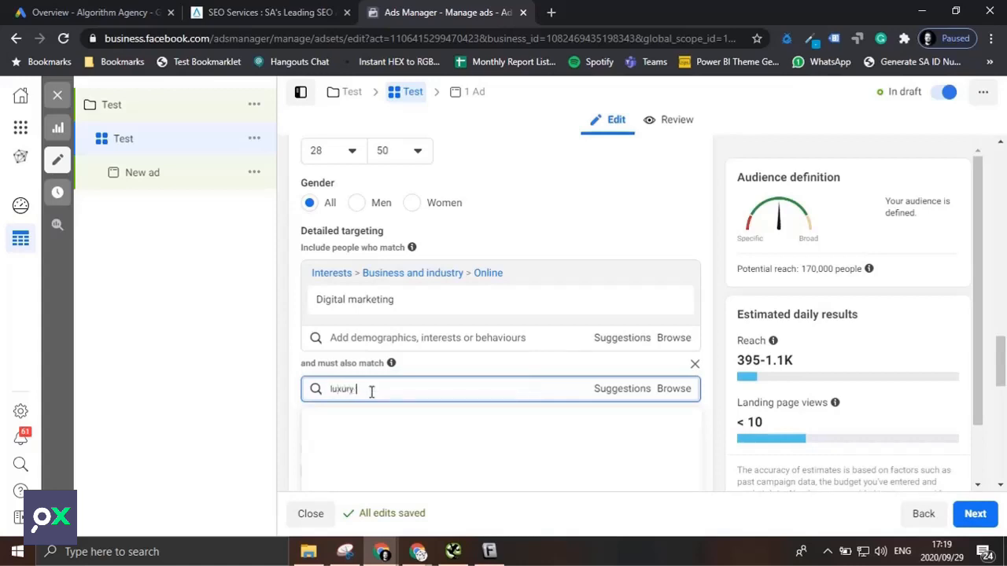
type("goods")
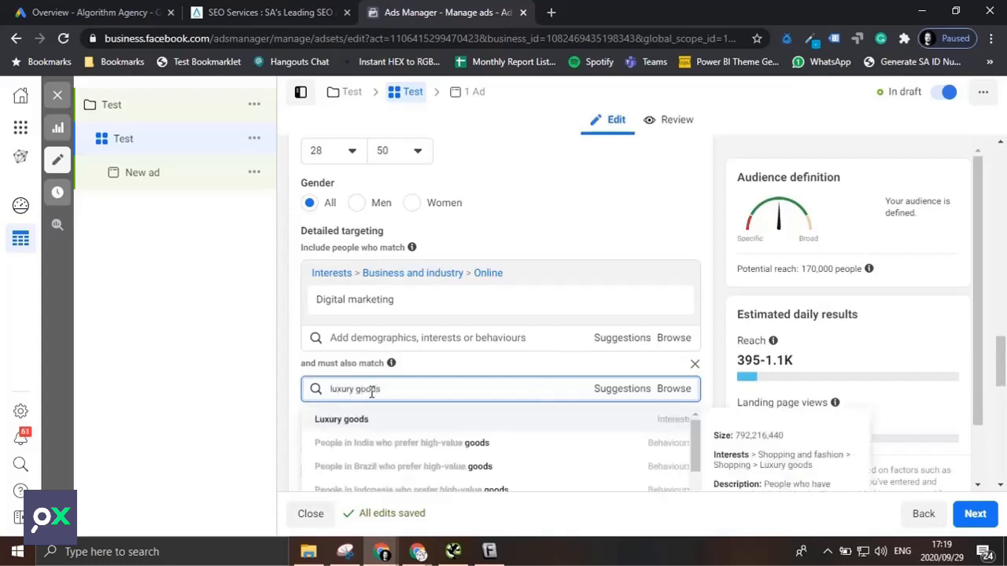
scroll(384, 395, "down", 1)
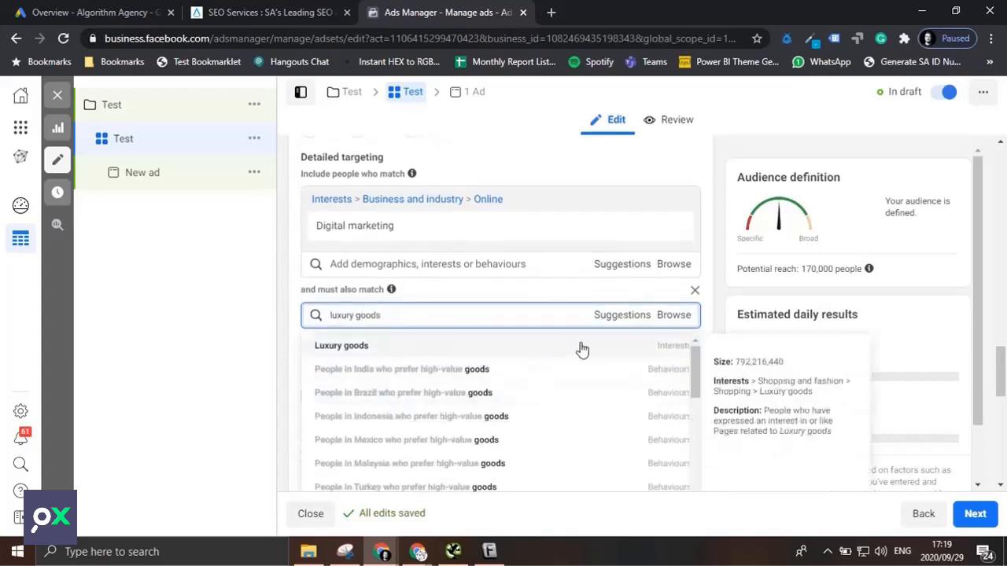
left_click(663, 354)
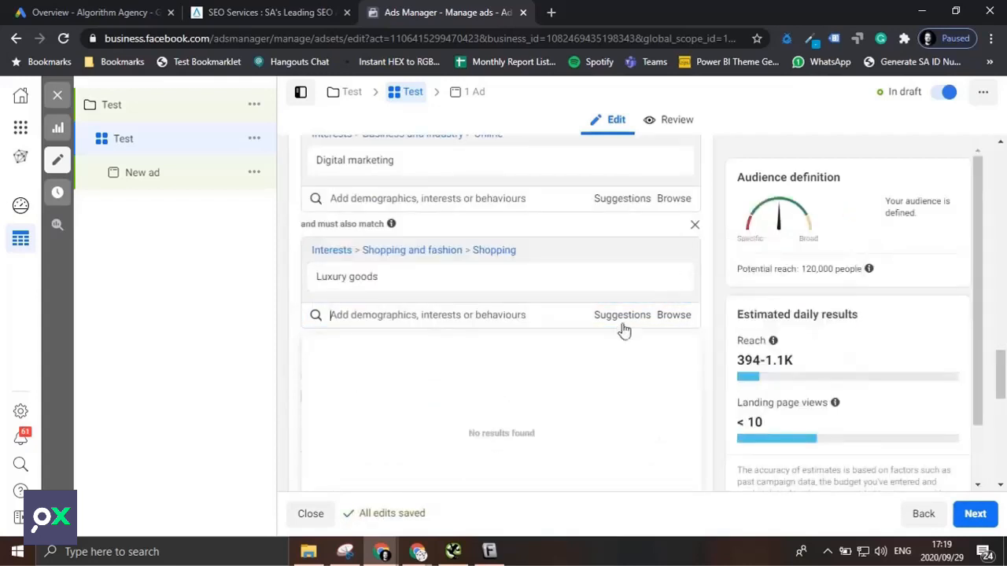
Examine how the must-also-match Luxury goods condition narrows the Digital marketing audience and its potential reach
mouse_move(706, 246)
scroll(684, 355, "down", 2)
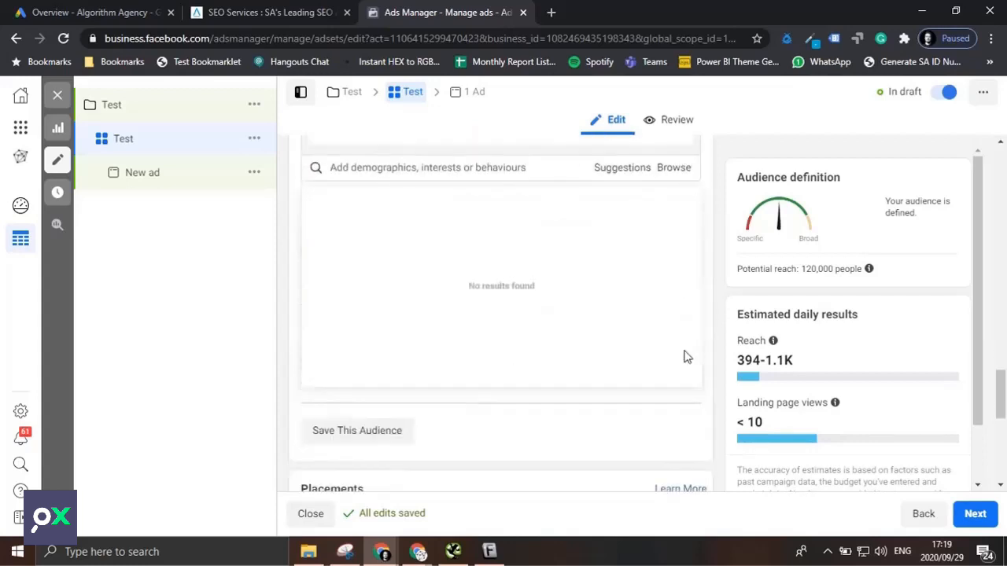
scroll(685, 355, "up", 3)
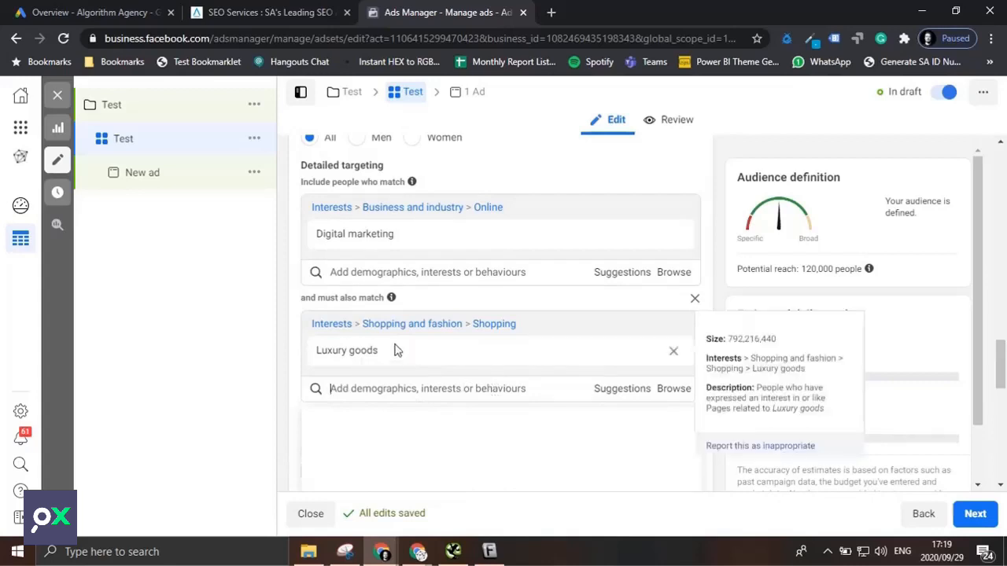
mouse_move(393, 303)
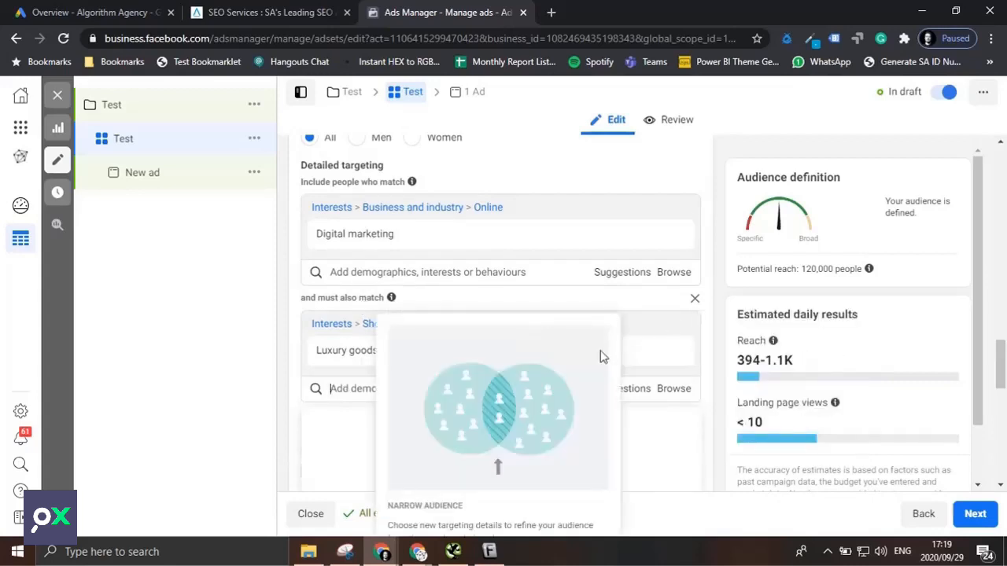
scroll(614, 362, "down", 4)
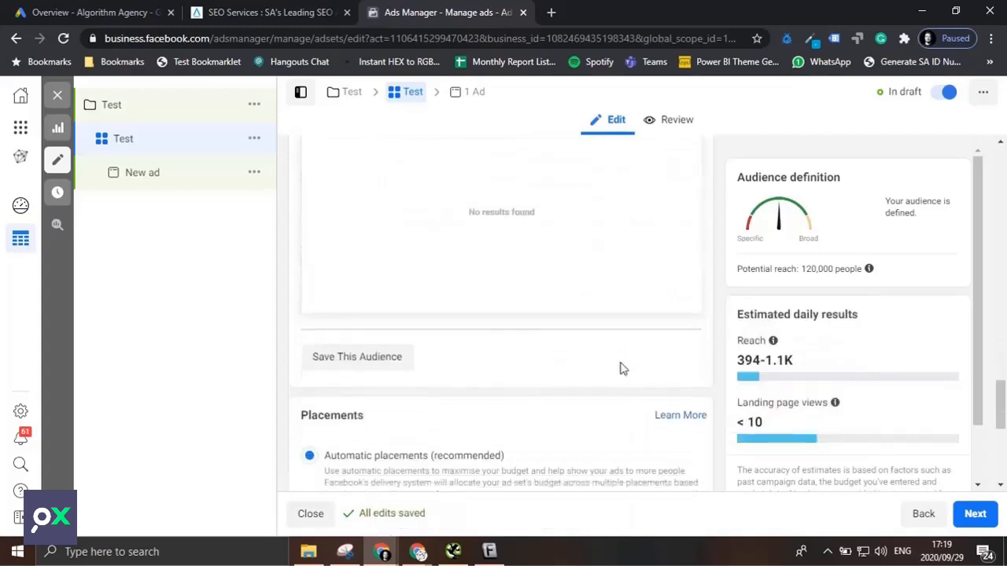
scroll(621, 368, "up", 3)
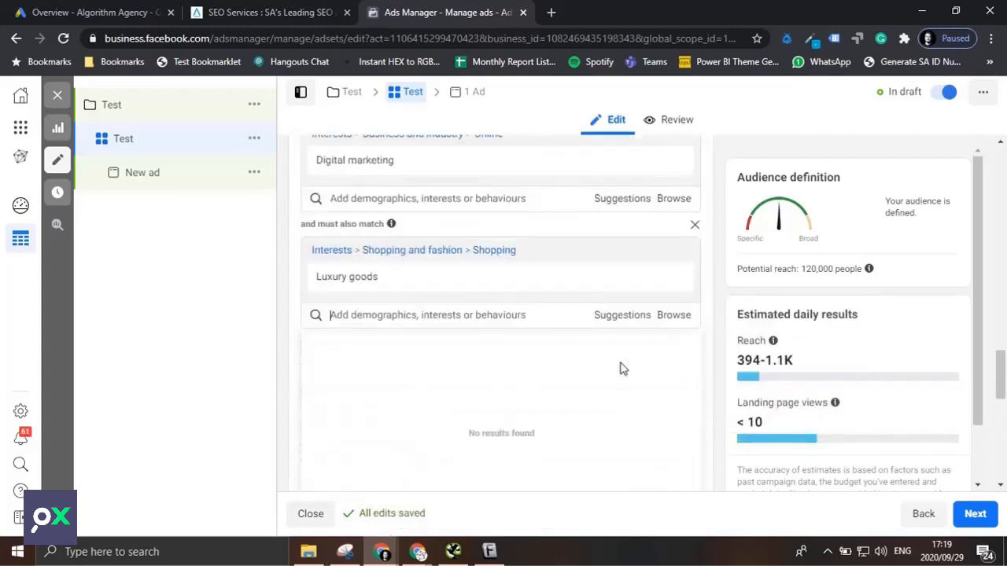
scroll(622, 369, "up", 1)
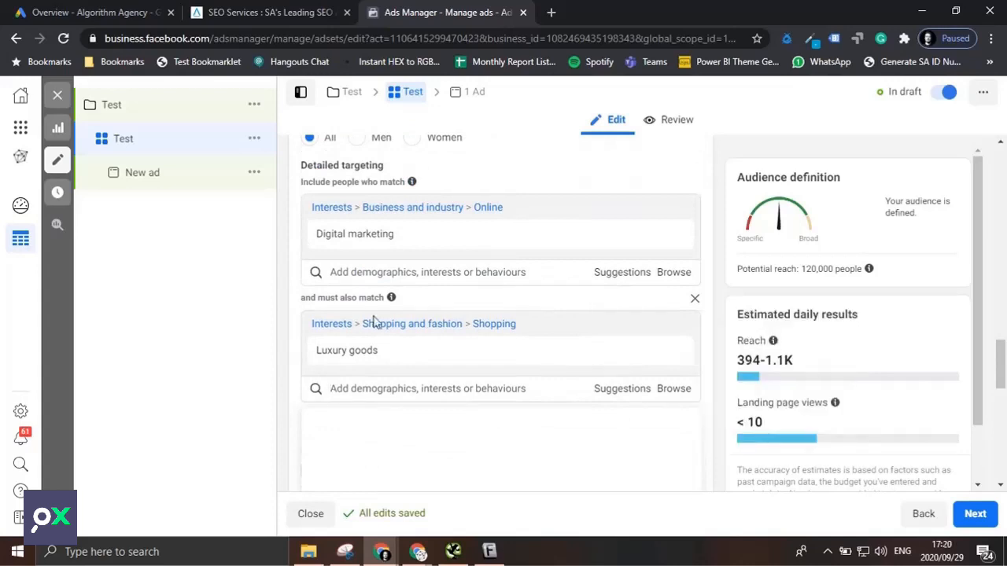
mouse_move(449, 347)
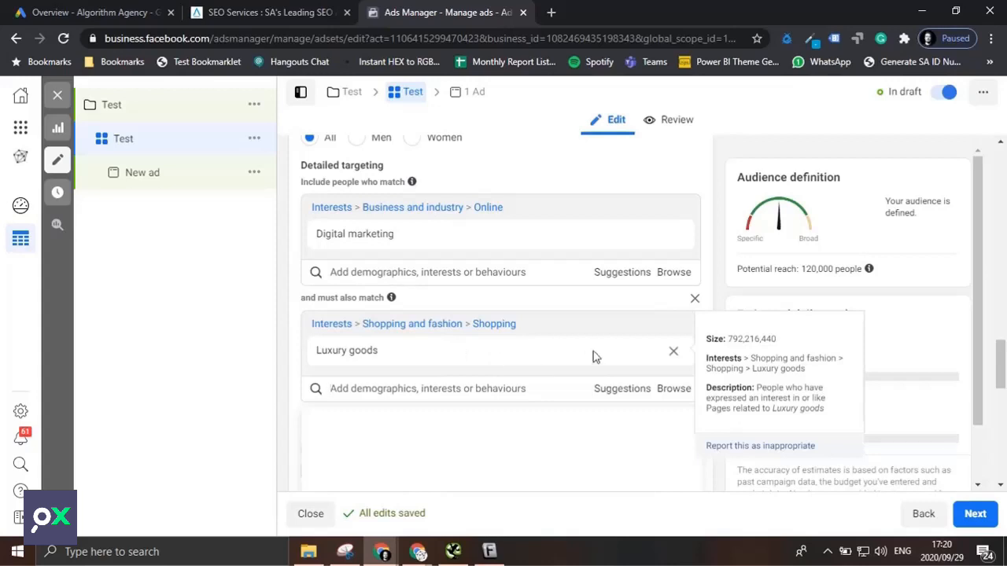
Close the interest suggestions, open the exclusion criteria in detailed targeting, and go to the option for saving the audience
left_click(708, 304)
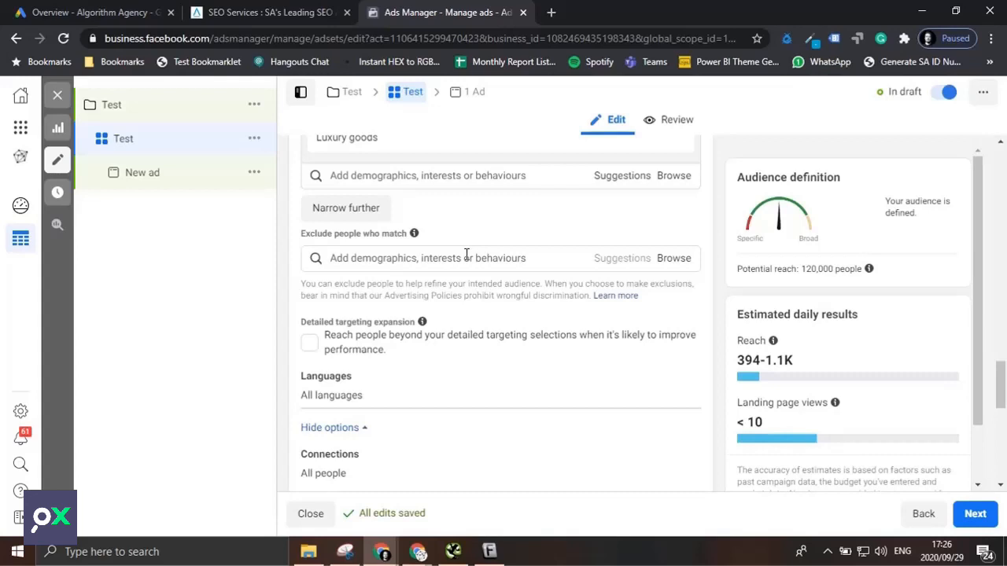
scroll(472, 267, "down", 3)
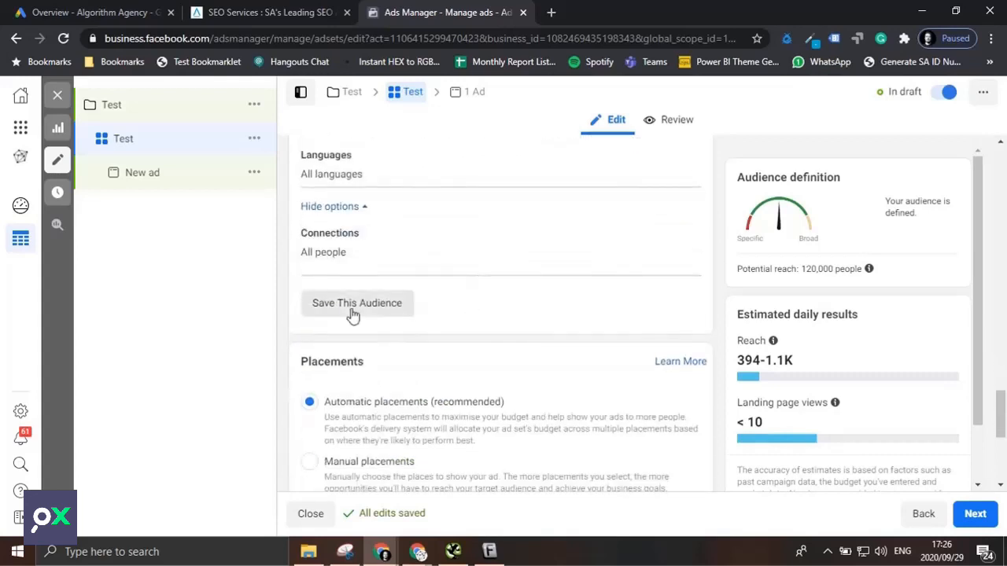